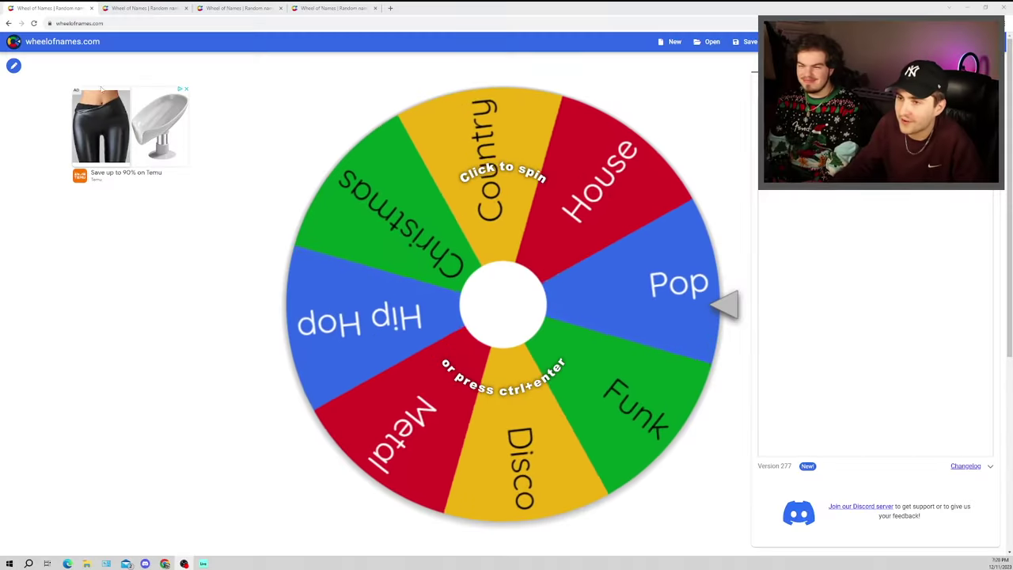
# Look over the numbers, musical modes and instrument wheels, returning to the genre wheel.
pyautogui.click(238, 8)
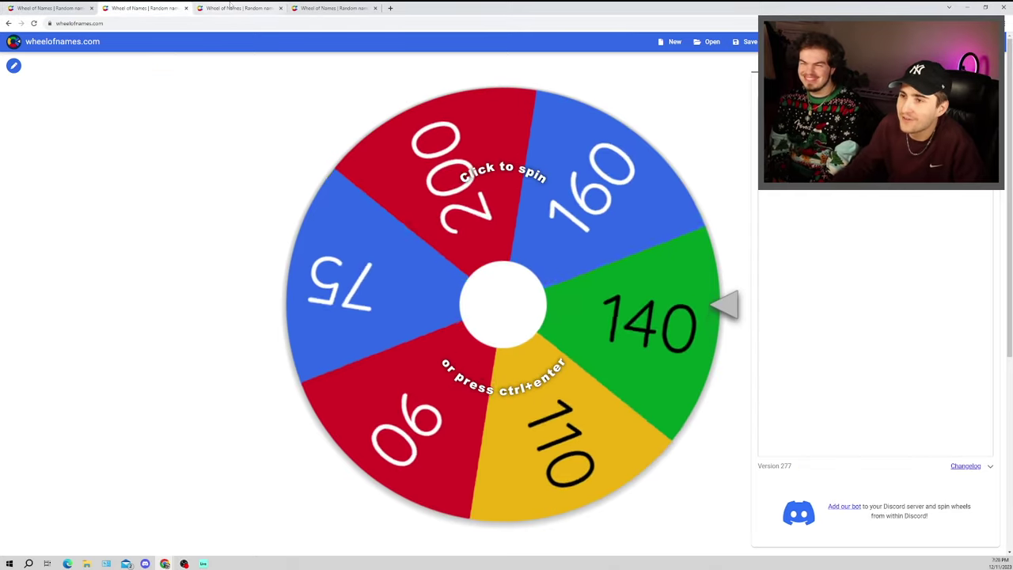
pyautogui.click(332, 8)
pyautogui.click(52, 7)
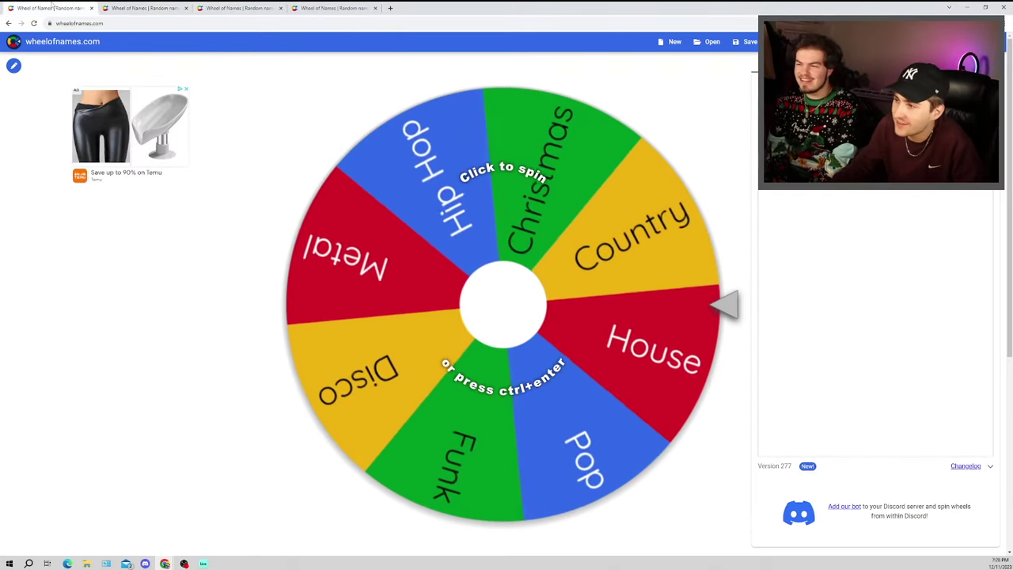
pyautogui.click(134, 8)
pyautogui.click(238, 8)
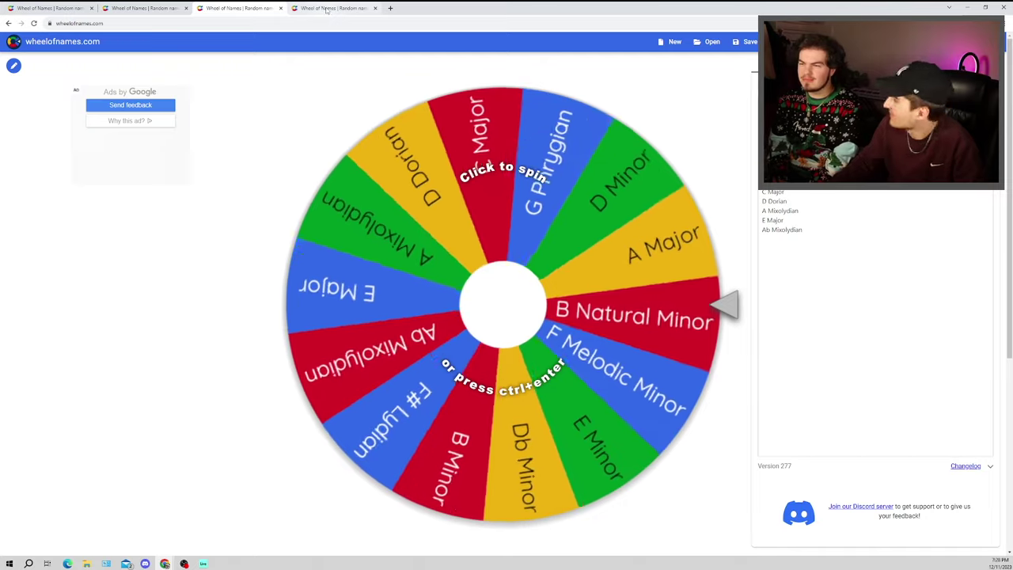
pyautogui.click(326, 8)
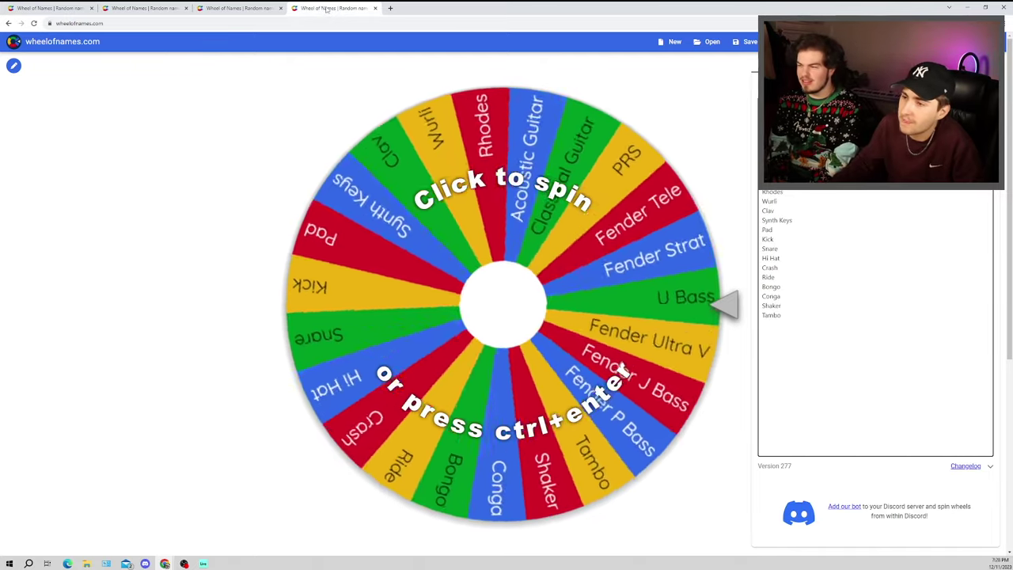
pyautogui.click(53, 7)
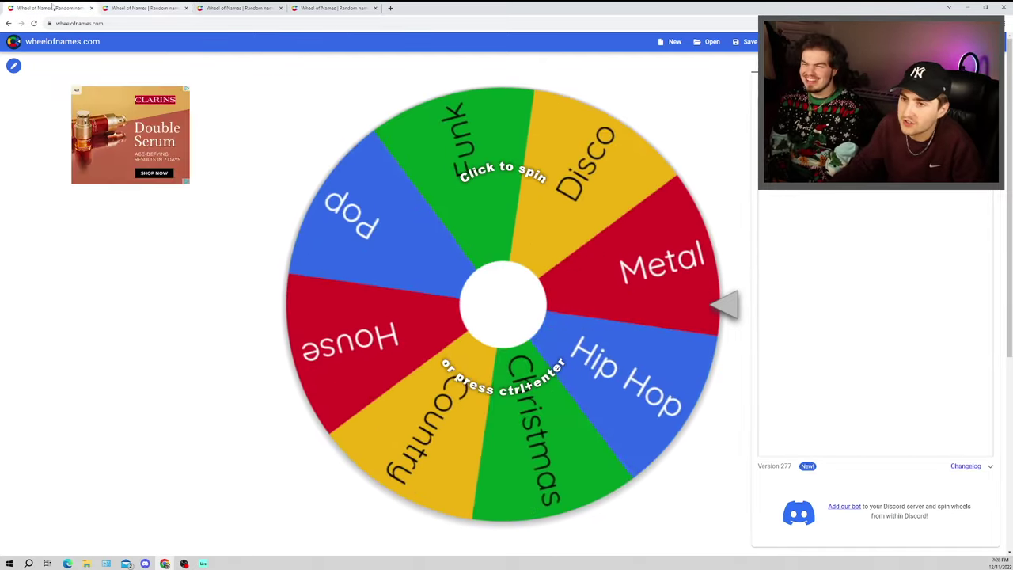
pyautogui.click(145, 8)
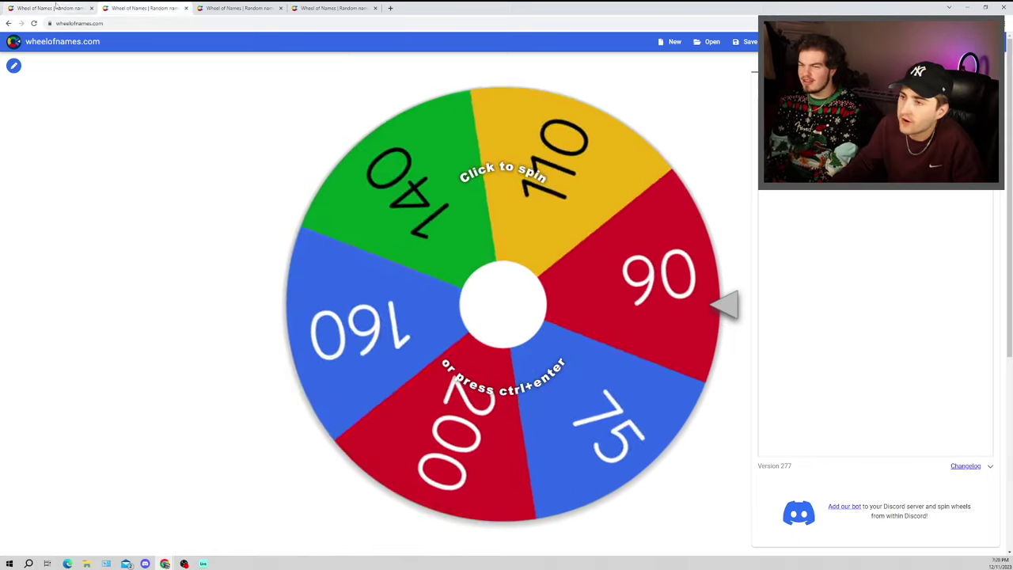
pyautogui.click(58, 8)
# Spin the genre wheel, then spin the tempo numbers wheel so it lands on 130.
pyautogui.click(145, 8)
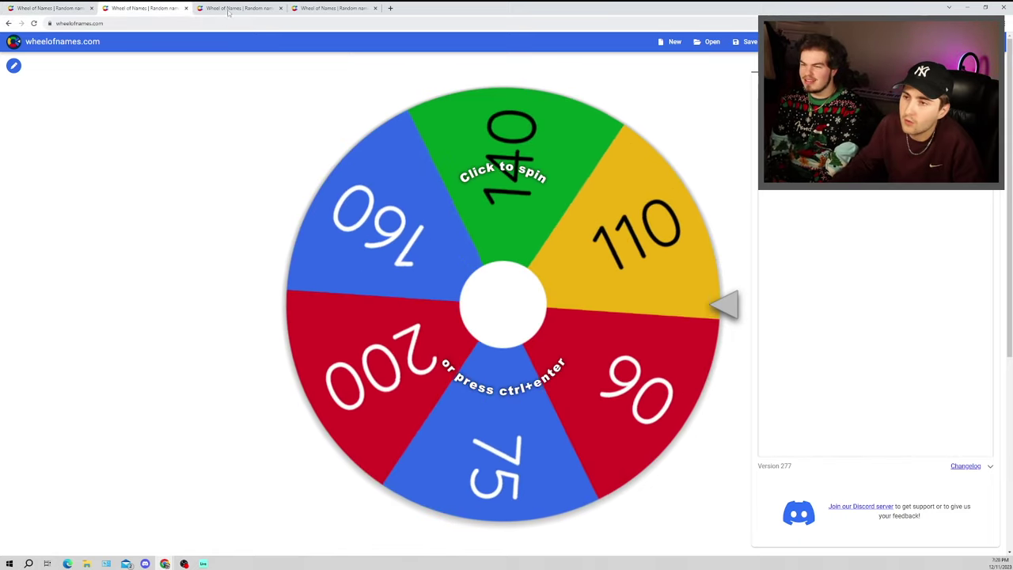
pyautogui.click(231, 8)
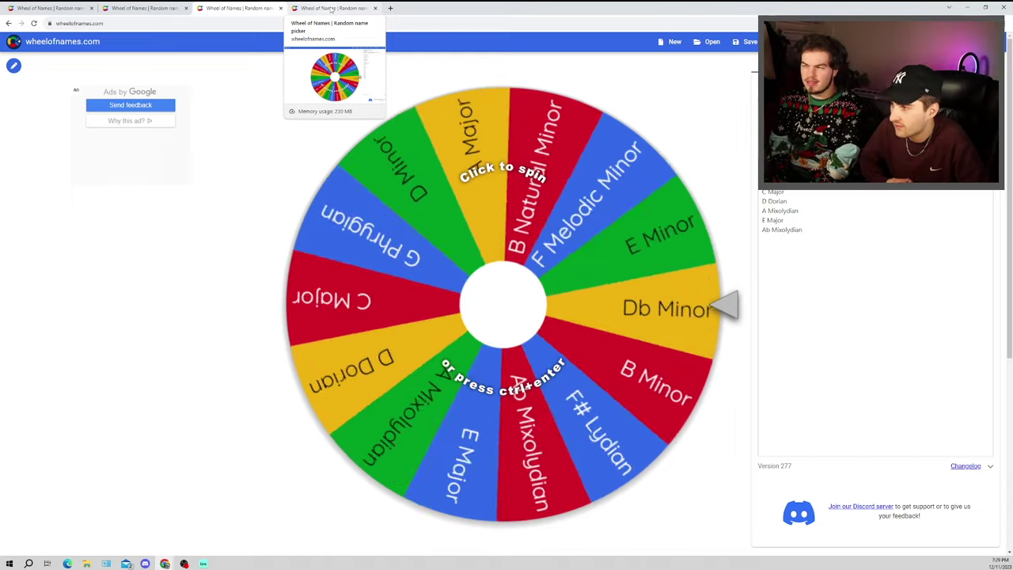
pyautogui.click(331, 8)
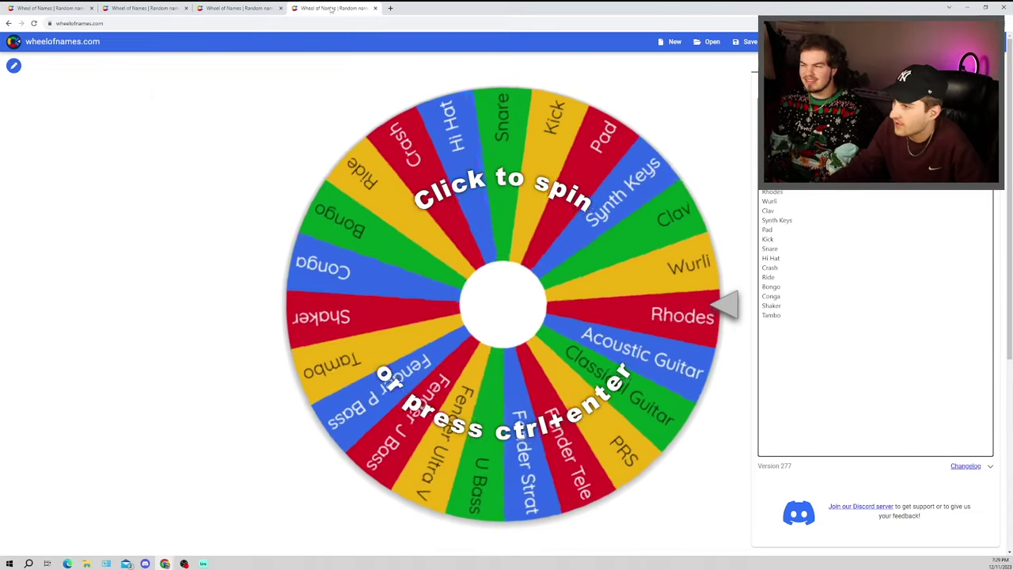
pyautogui.click(49, 6)
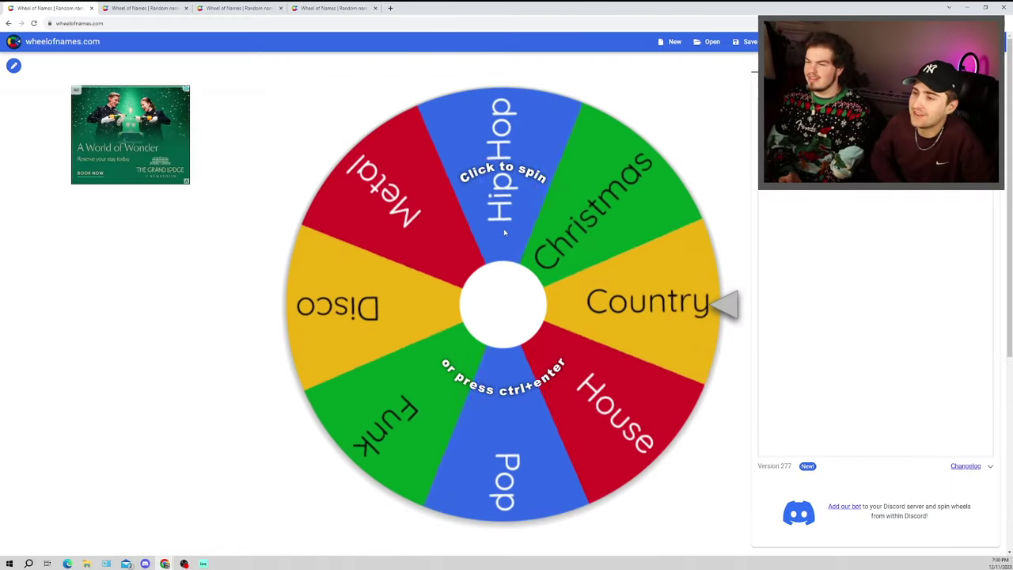
pyautogui.hotkey('ctrl', 'Return')
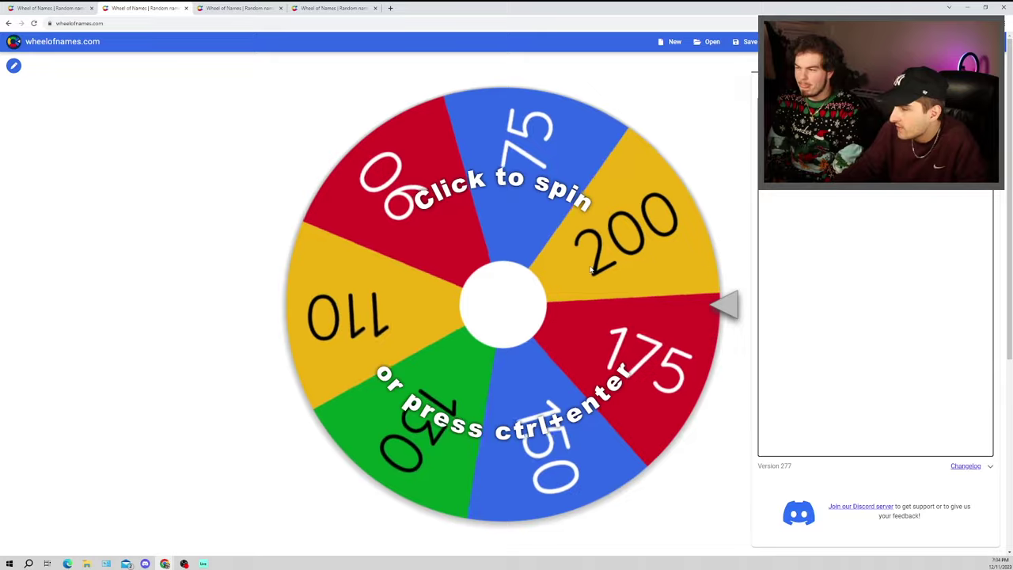
pyautogui.click(530, 273)
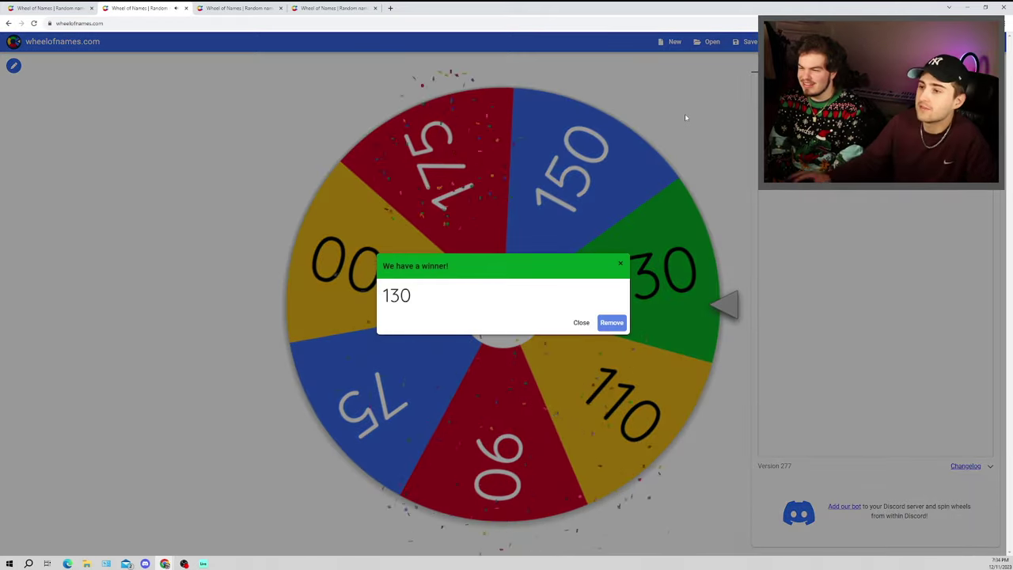
# Spin the musical key wheel twice until it picks E Minor.
pyautogui.hotkey('ctrl', 'Tab')
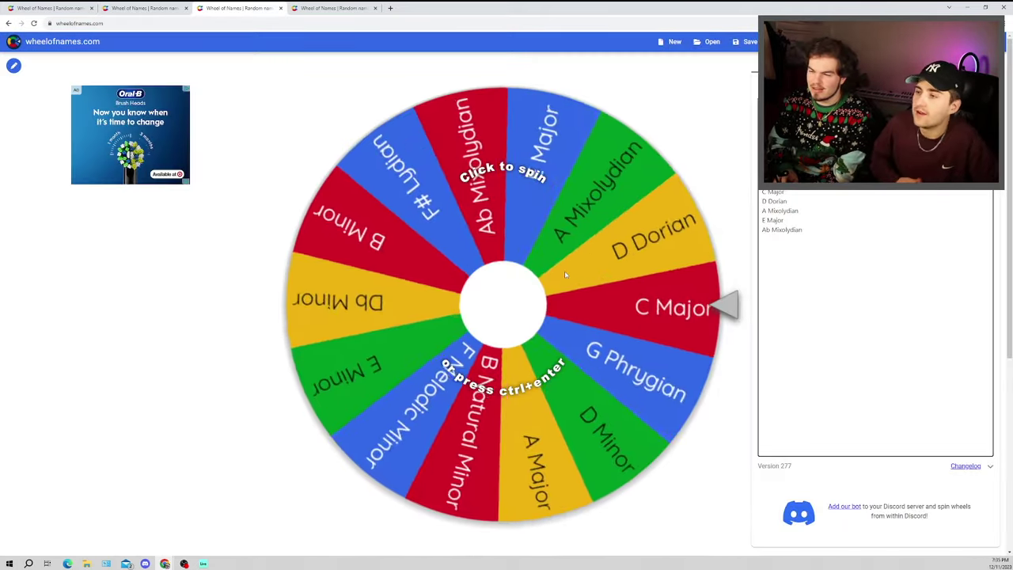
pyautogui.click(564, 271)
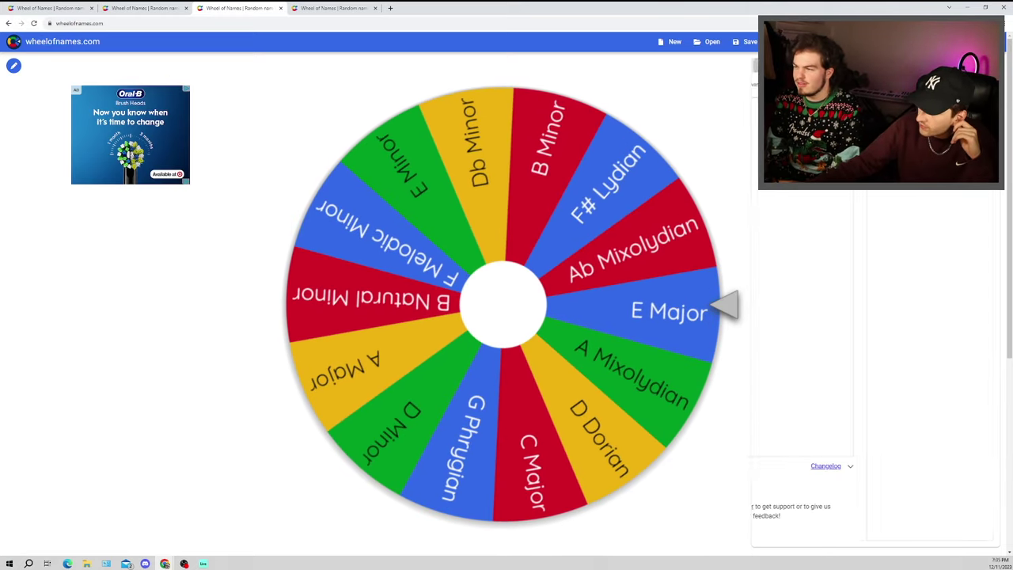
pyautogui.click(633, 128)
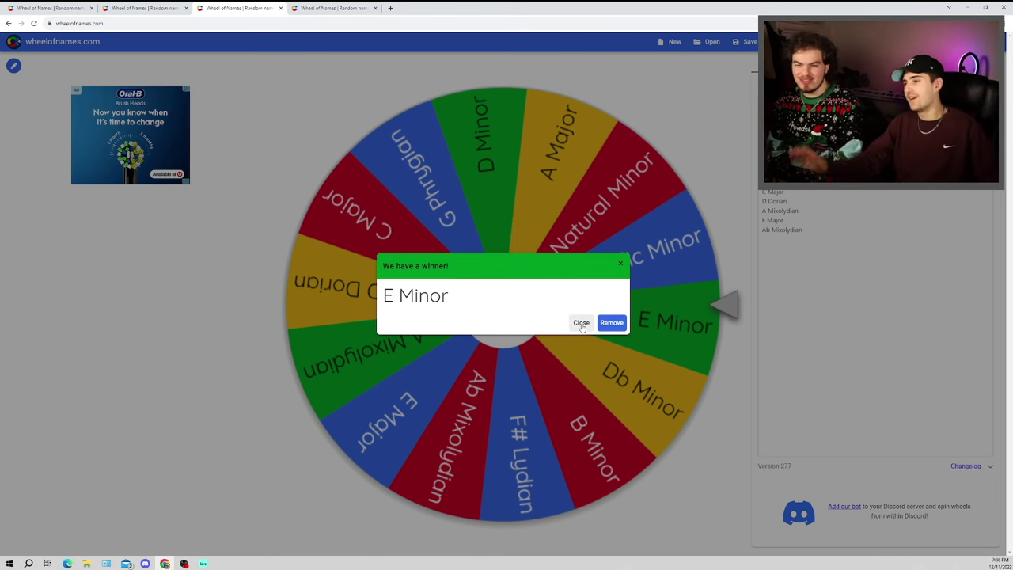
# Spin the instrument wheel three times, drawing Pad, Crash and then Bongo.
pyautogui.click(581, 323)
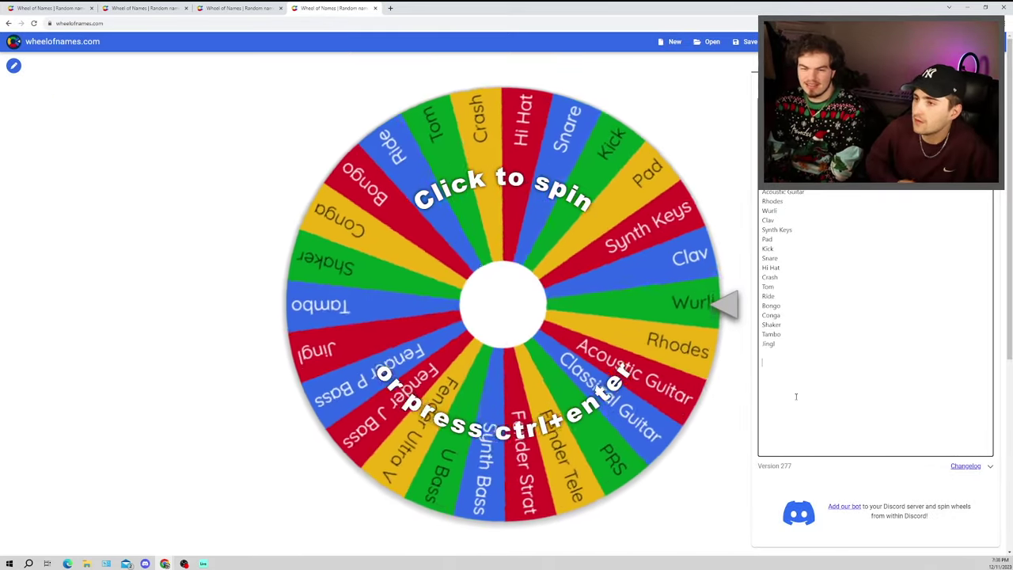
pyautogui.click(497, 212)
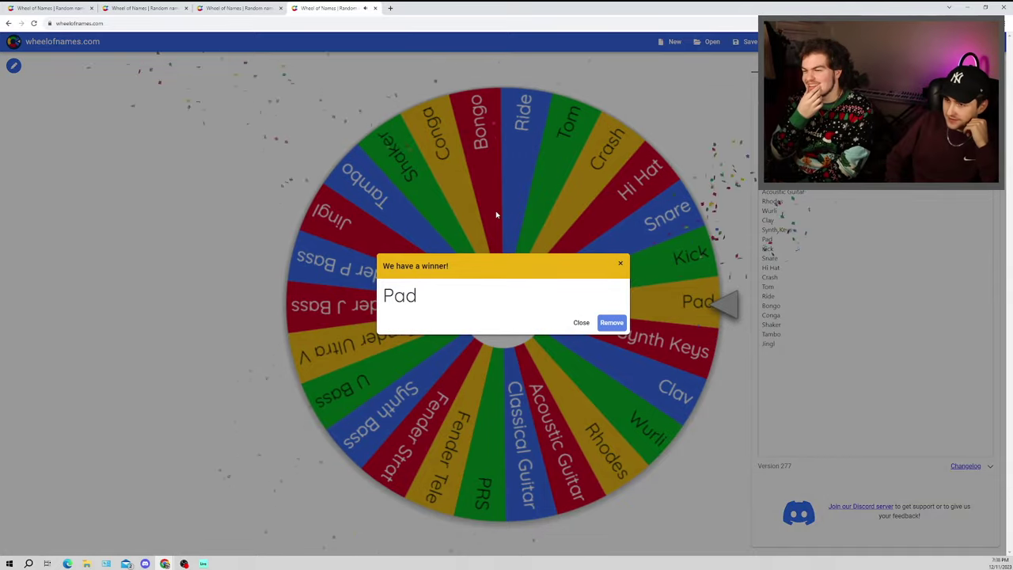
pyautogui.click(497, 215)
pyautogui.click(527, 300)
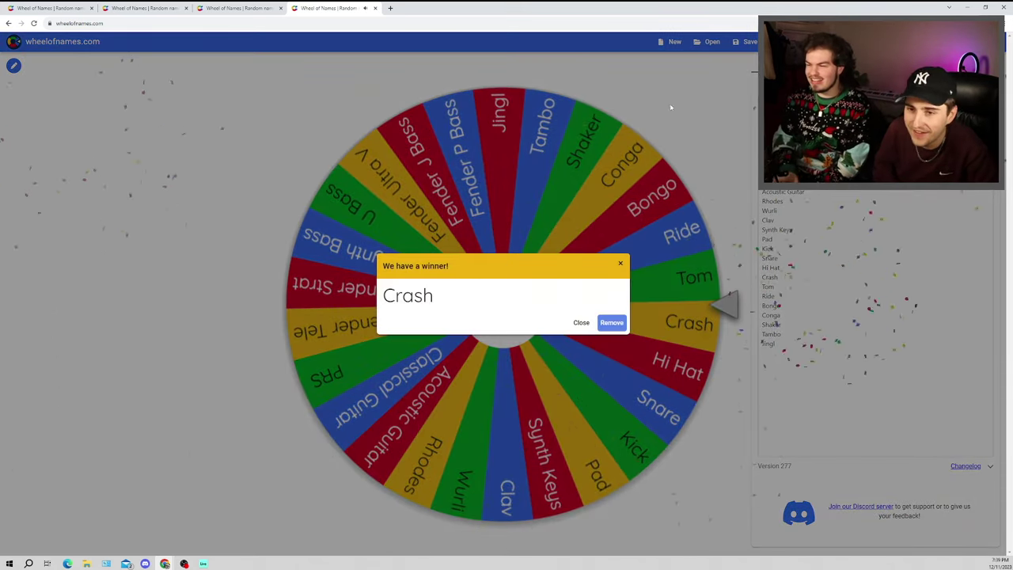
pyautogui.click(620, 265)
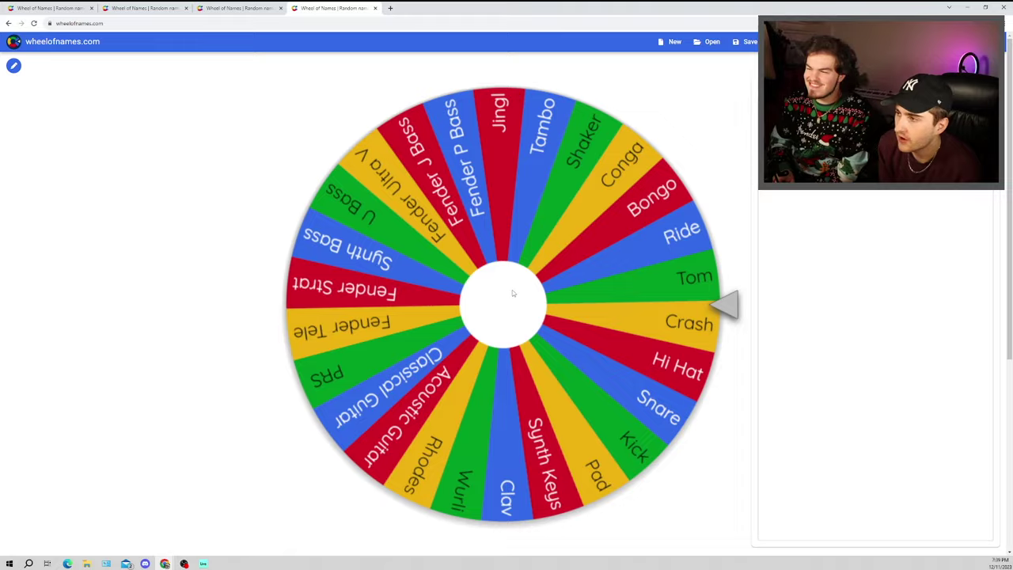
pyautogui.click(509, 294)
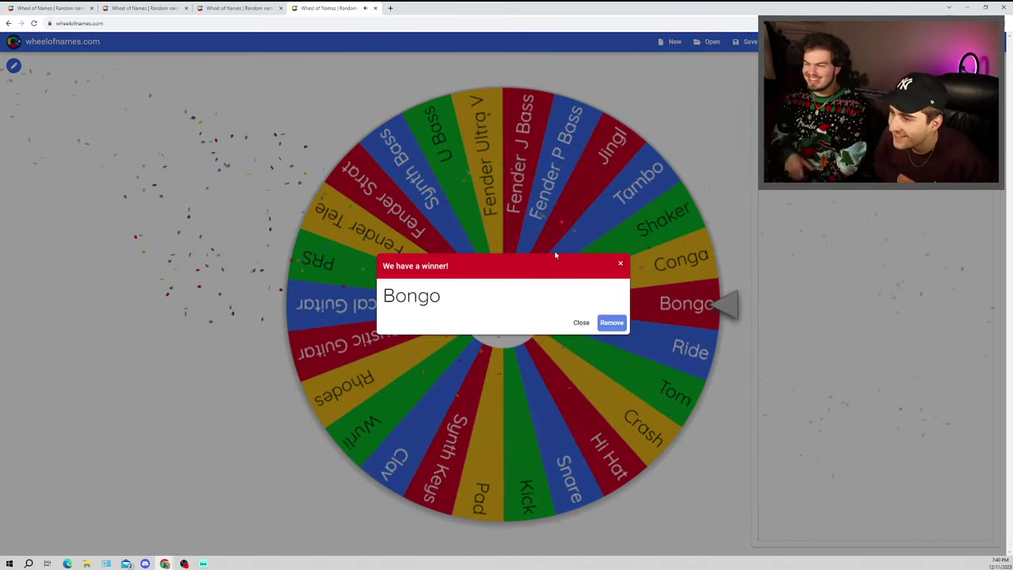
# Spin the instrument wheel for Synth Bass, Rhodes and U Bass, then show the genre wheel.
pyautogui.click(564, 251)
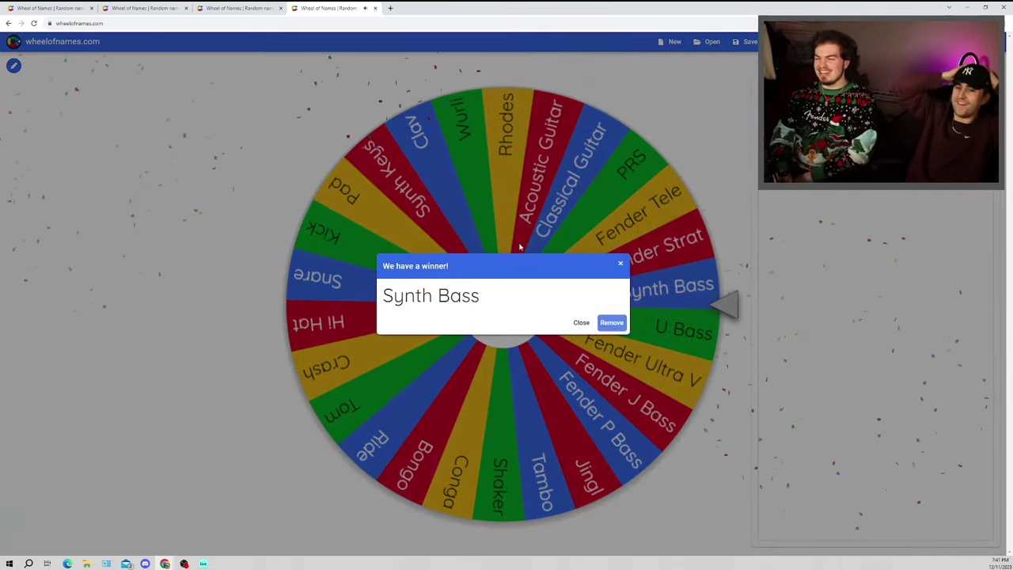
pyautogui.click(520, 248)
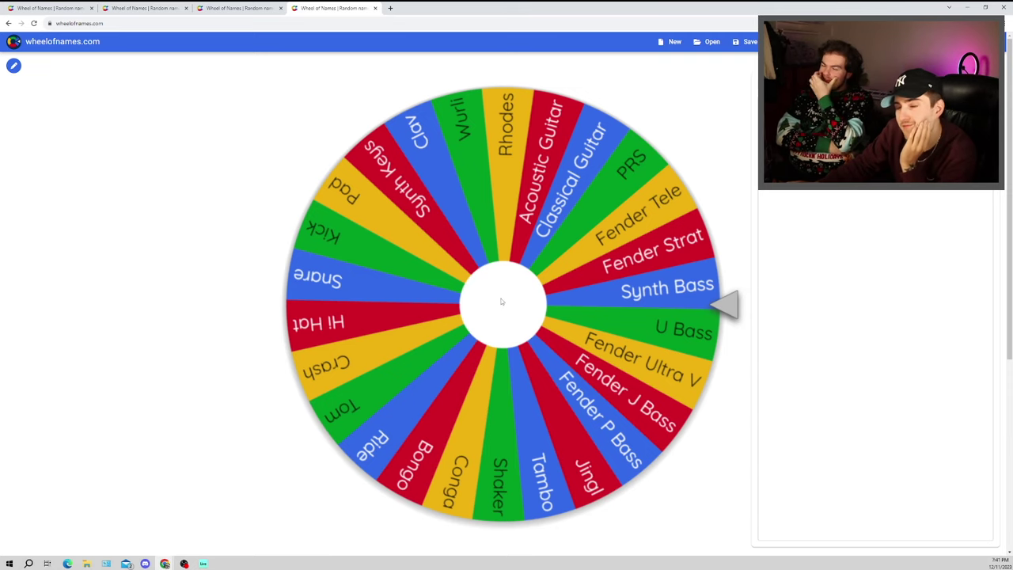
pyautogui.click(501, 301)
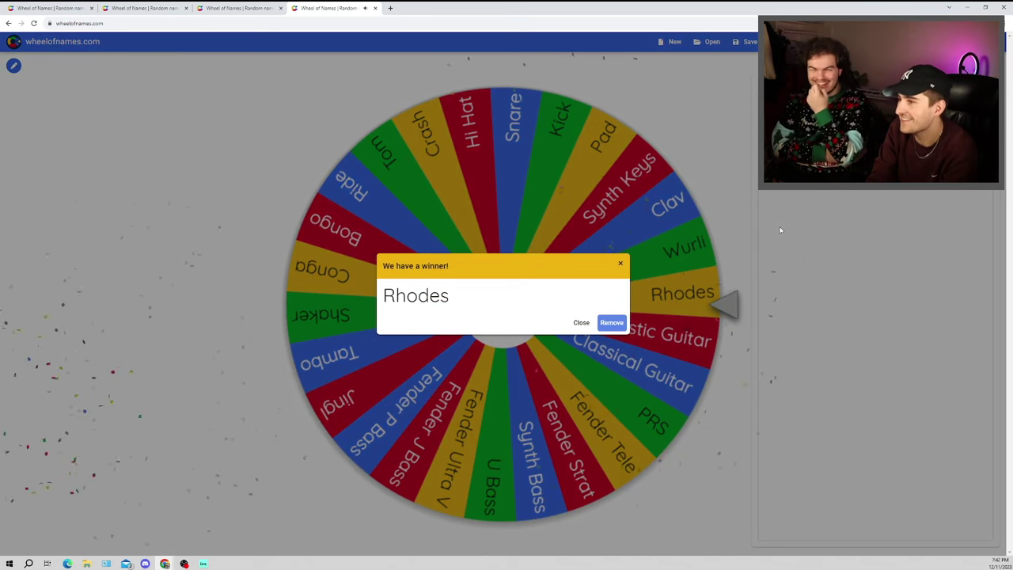
pyautogui.click(580, 324)
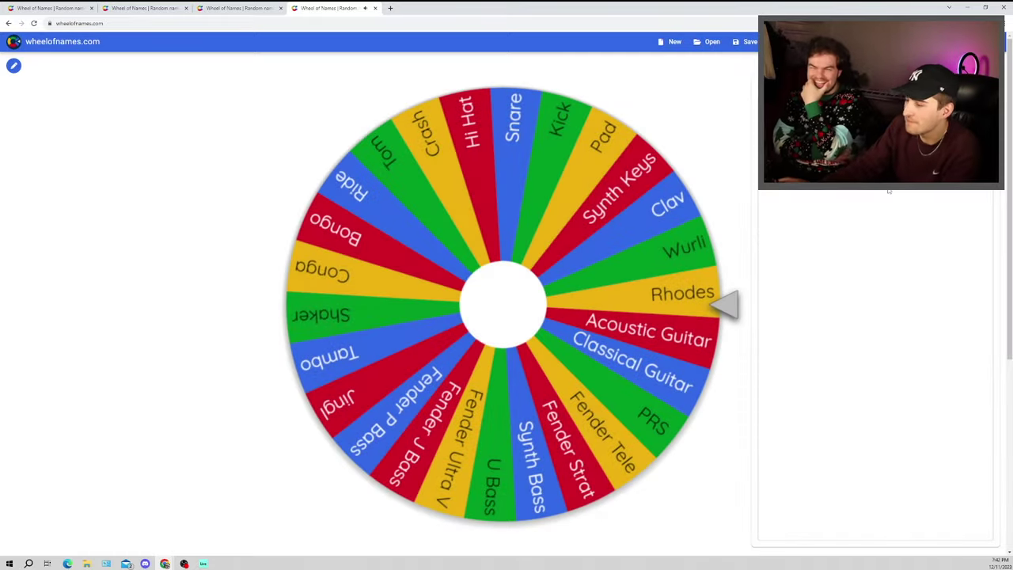
pyautogui.click(508, 224)
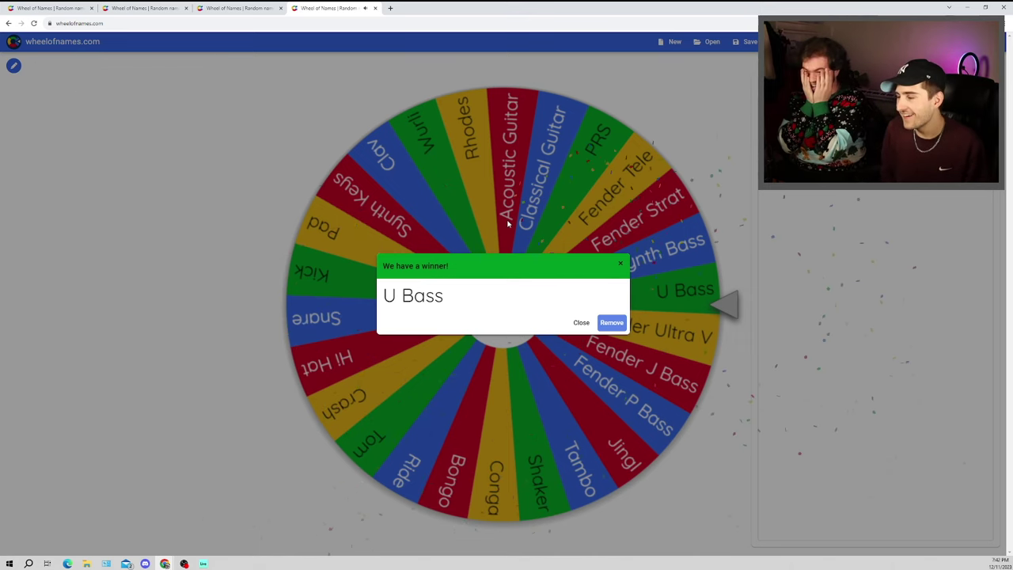
pyautogui.click(508, 224)
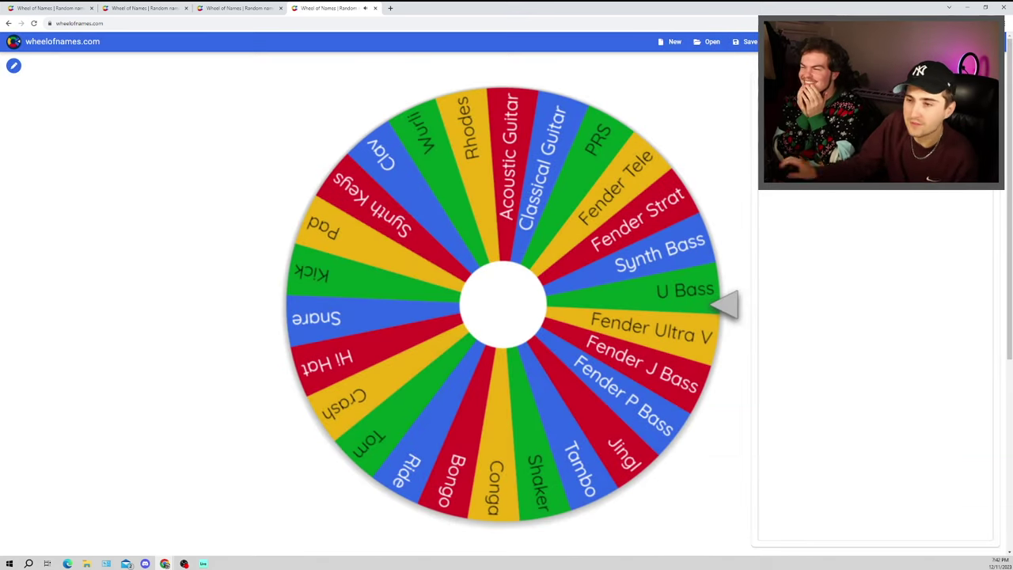
pyautogui.click(48, 8)
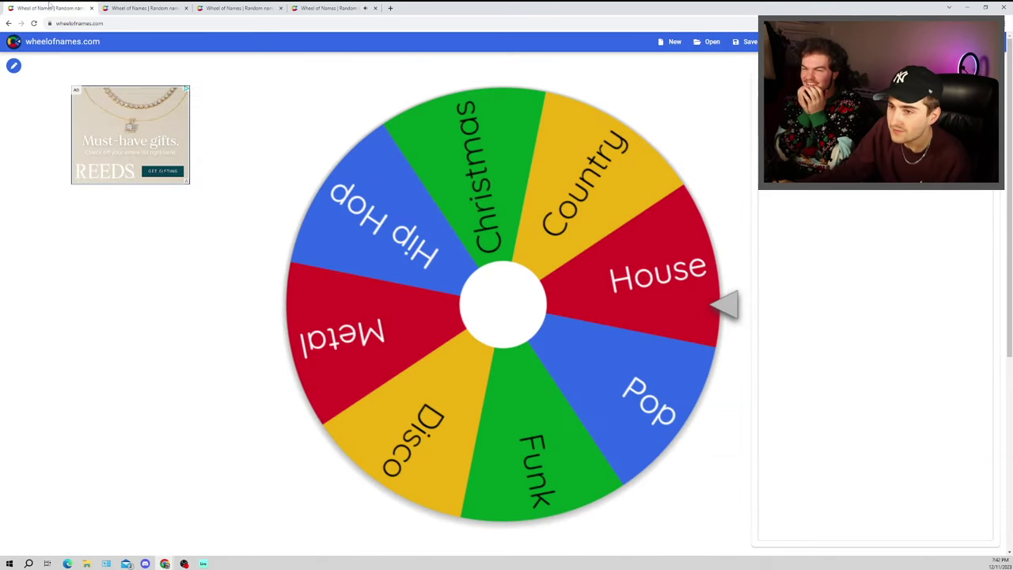
# Step past the tempo and key wheels to the wheel of instruments.
pyautogui.click(141, 7)
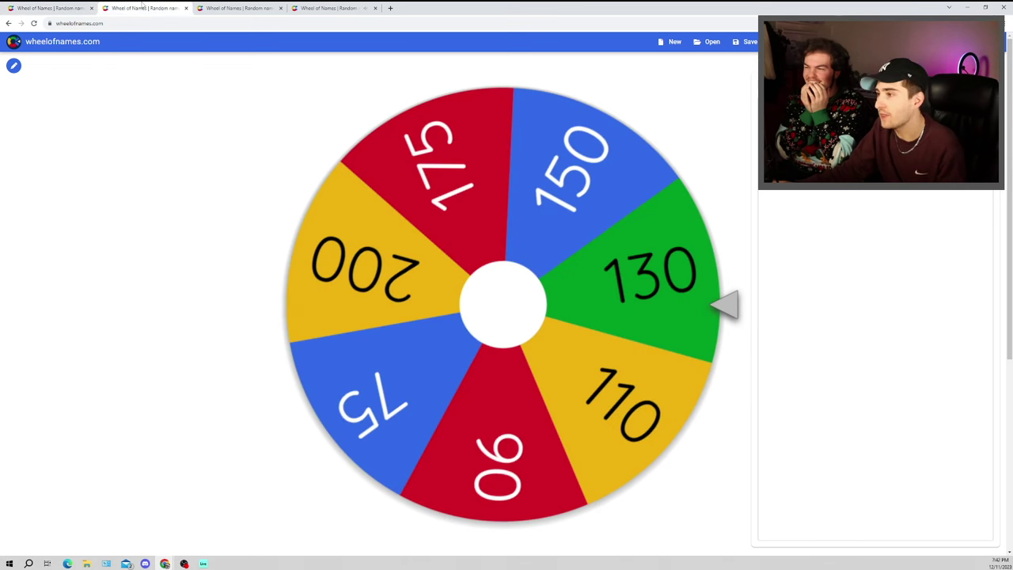
pyautogui.click(207, 7)
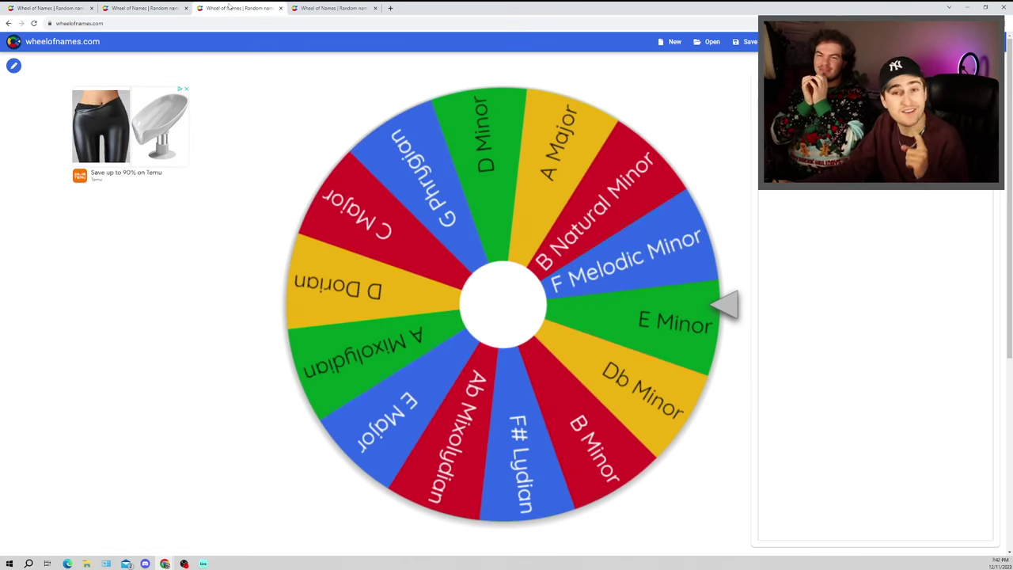
pyautogui.click(320, 8)
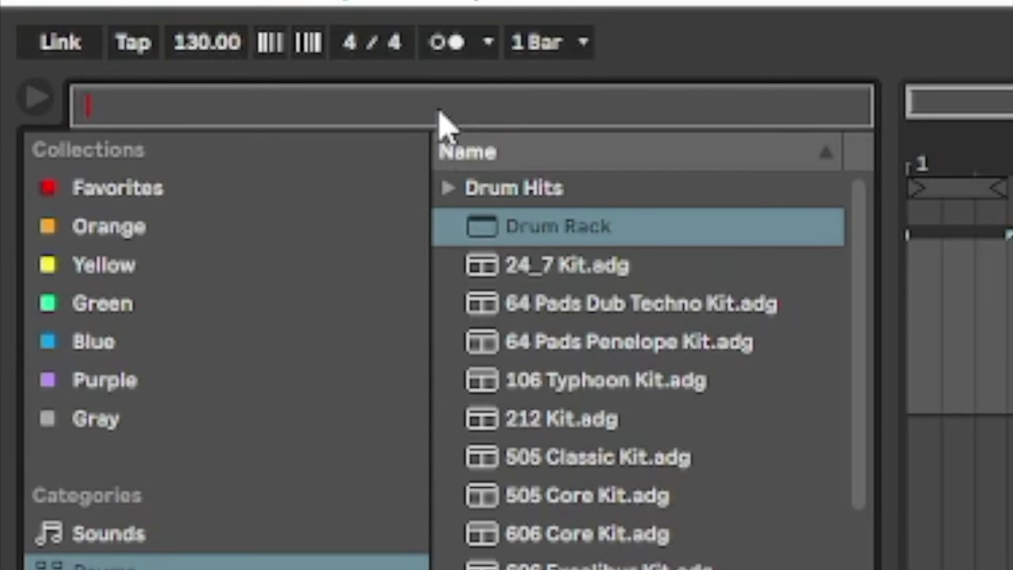
# Search 'bongo', preview the samples, and load Bongo EDM onto the Drum Rack's C1 pad.
pyautogui.write('bongo')
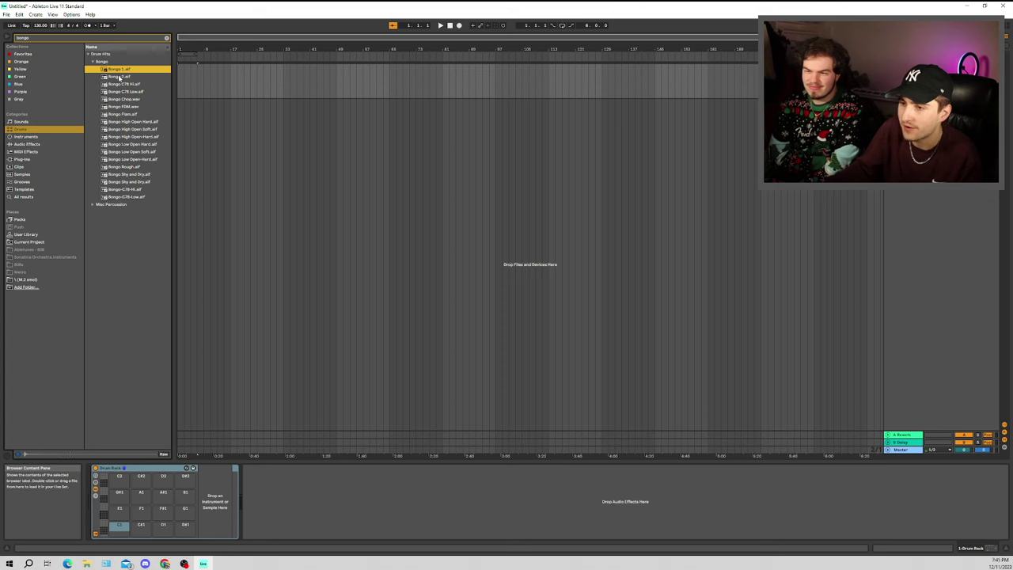
pyautogui.click(120, 77)
pyautogui.click(133, 107)
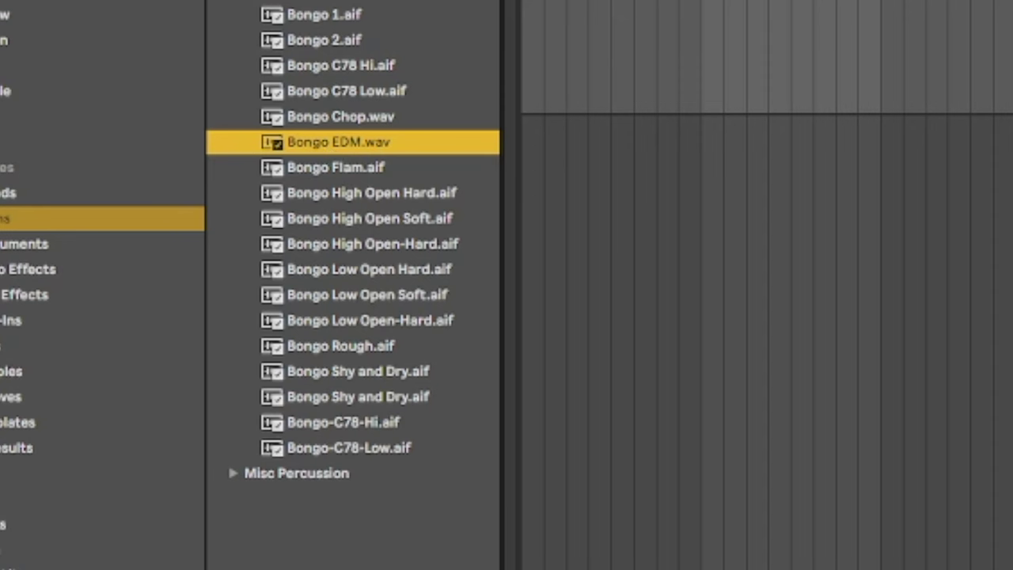
pyautogui.moveTo(338, 142); pyautogui.dragTo(360, 413)
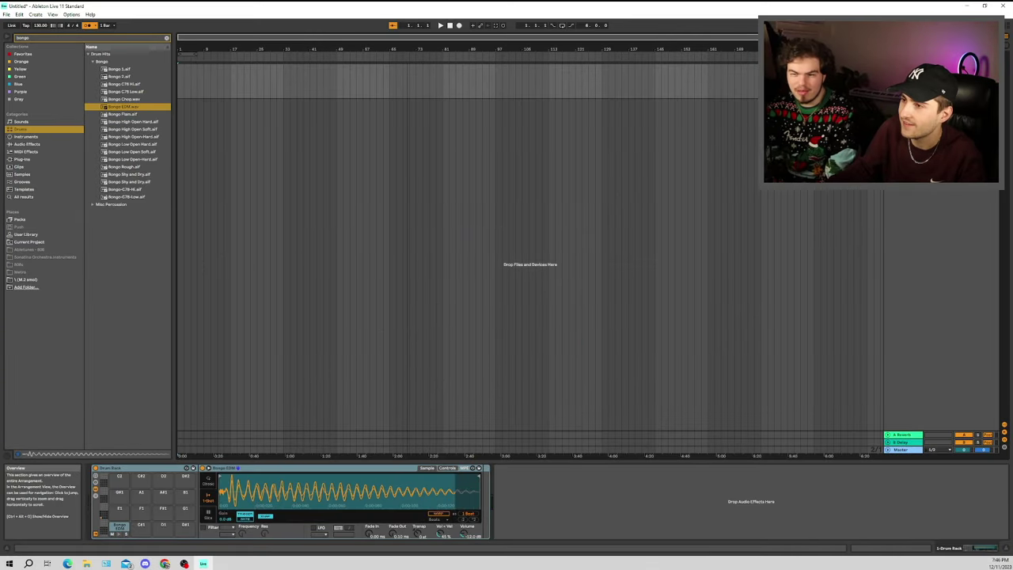
pyautogui.moveTo(172, 45); pyautogui.dragTo(119, 45)
pyautogui.click(141, 37)
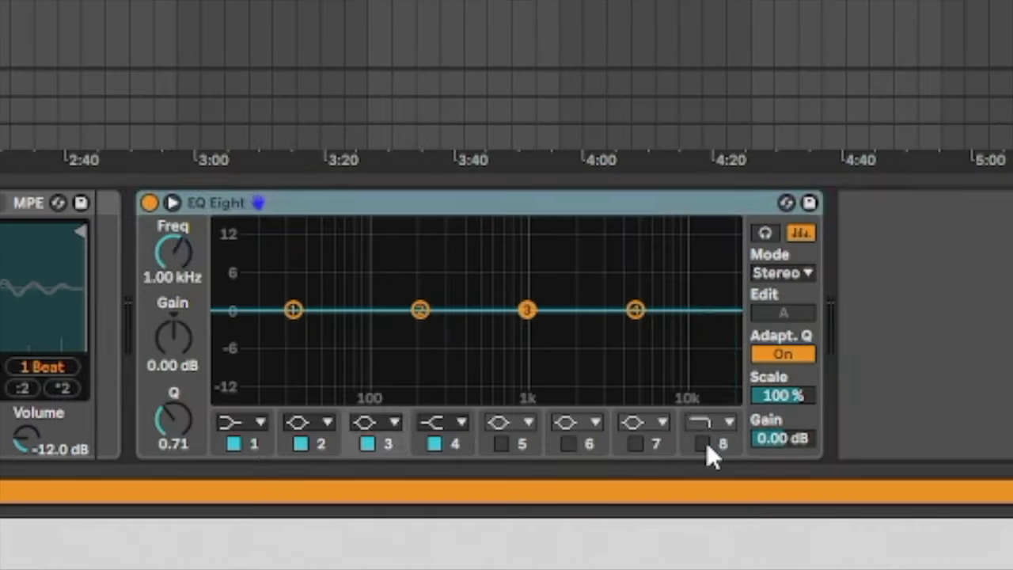
# Turn on the EQ low-pass at about 163 Hz and transpose the bongo down to -25 st.
pyautogui.click(704, 444)
pyautogui.moveTo(719, 330); pyautogui.dragTo(407, 296)
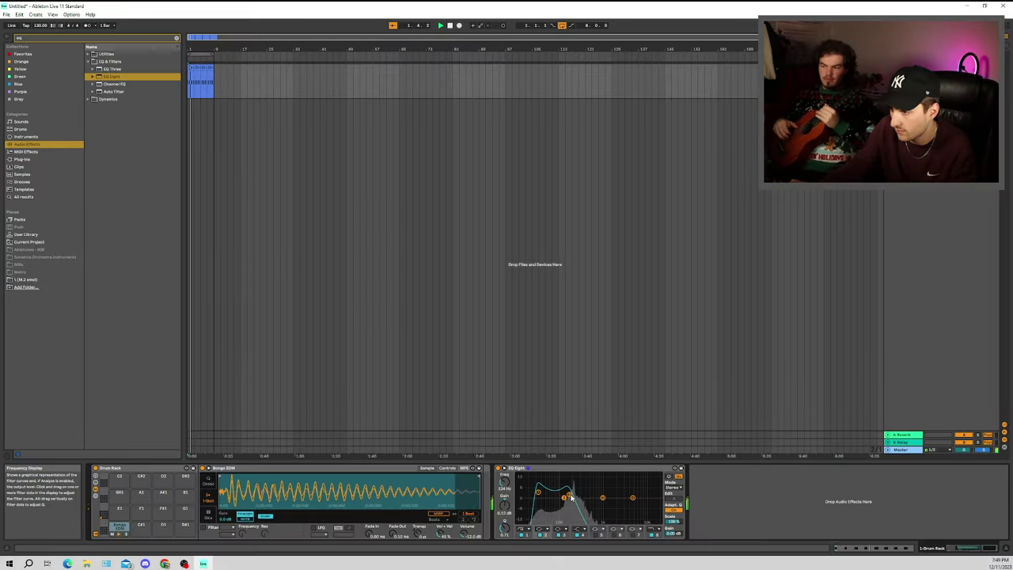
pyautogui.moveTo(419, 535); pyautogui.dragTo(420, 546)
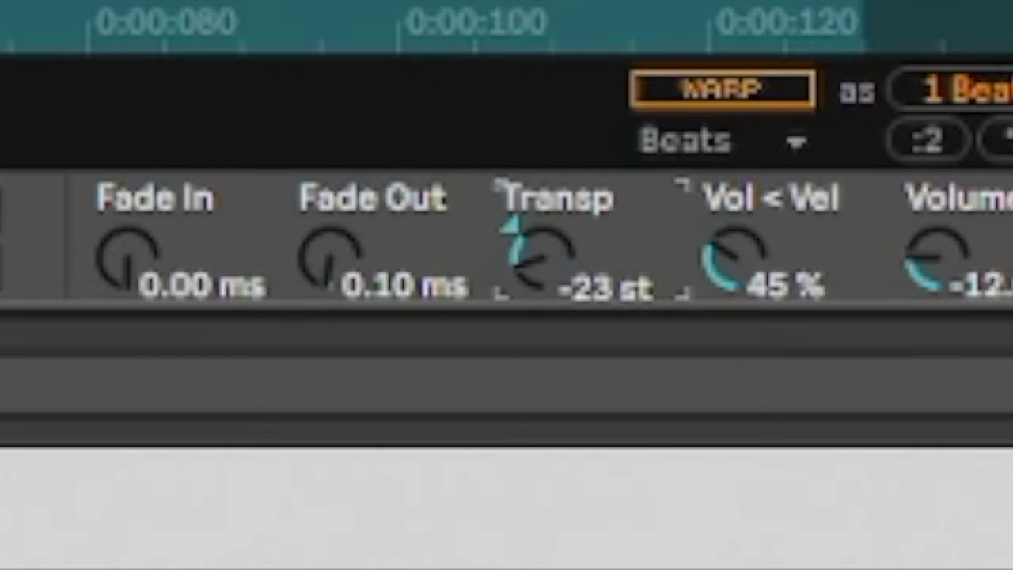
pyautogui.moveTo(539, 255); pyautogui.dragTo(538, 279)
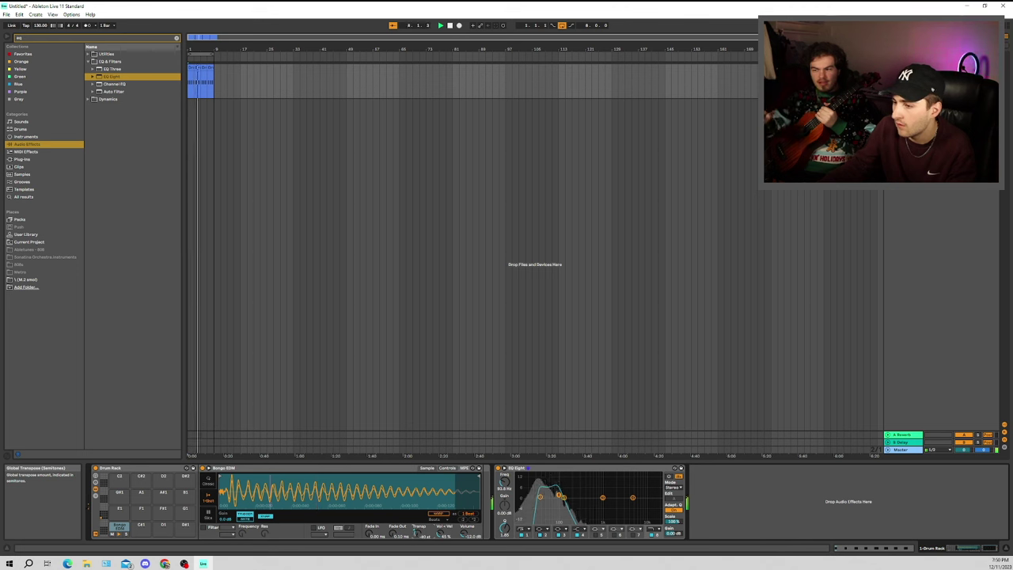
# Sharpen the EQ peak near 93 Hz, set the low cut to about 77 Hz, and shorten the sample.
pyautogui.moveTo(560, 497); pyautogui.dragTo(638, 485)
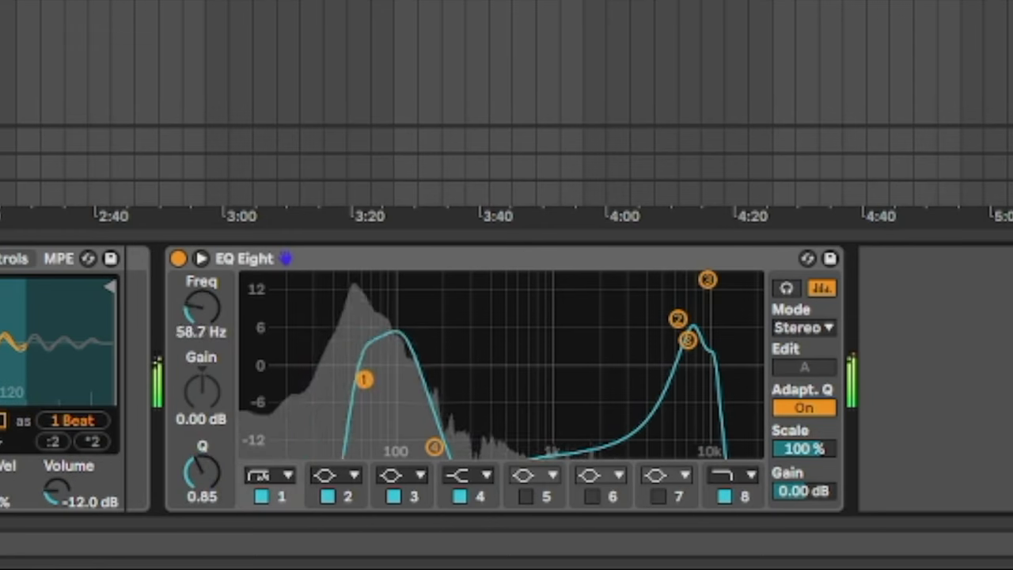
pyautogui.moveTo(550, 502); pyautogui.dragTo(545, 501)
pyautogui.moveTo(346, 376)
pyautogui.mouseDown()
pyautogui.moveTo(394, 364)
pyautogui.moveTo(376, 376)
pyautogui.mouseUp()
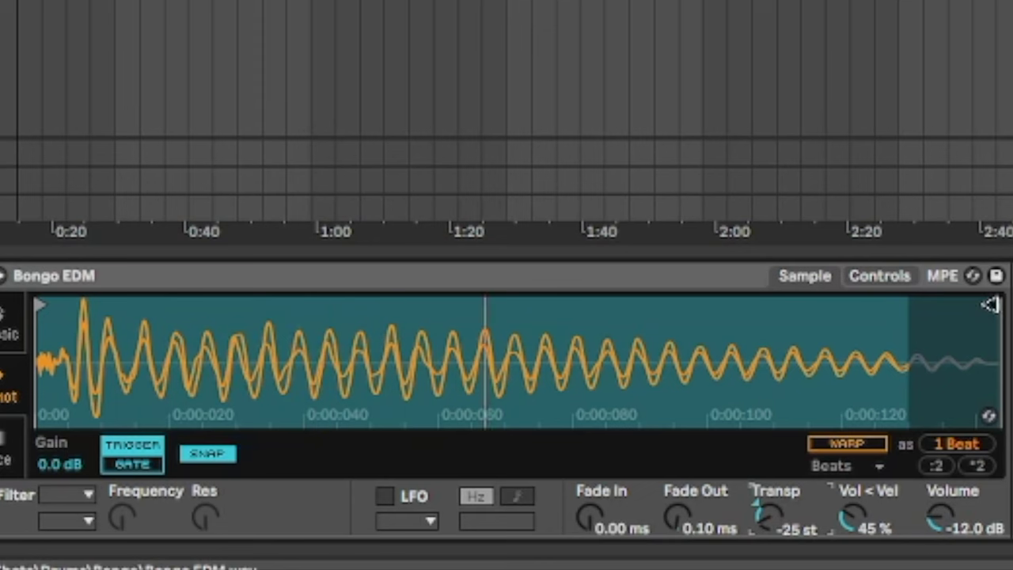
pyautogui.moveTo(904, 353); pyautogui.dragTo(207, 352)
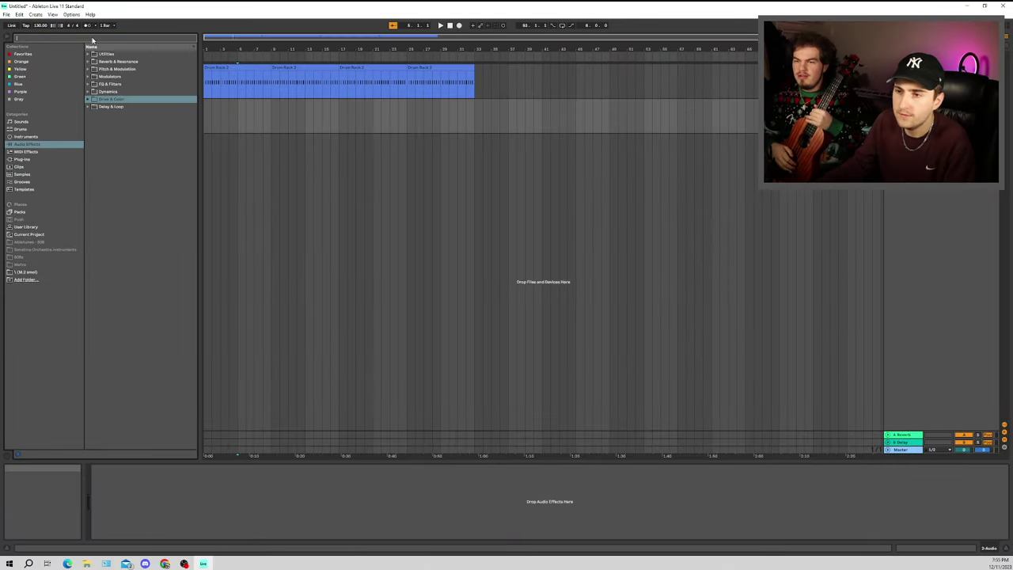
# Browse the Drums category and shorten the Crash 707 sample in Simpler.
pyautogui.click(36, 121)
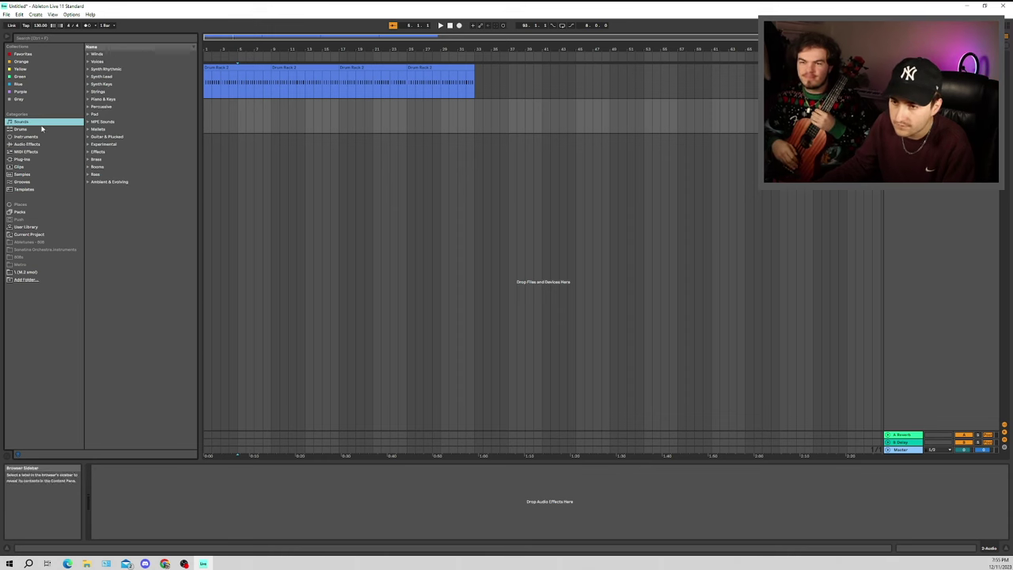
pyautogui.click(39, 129)
pyautogui.click(92, 68)
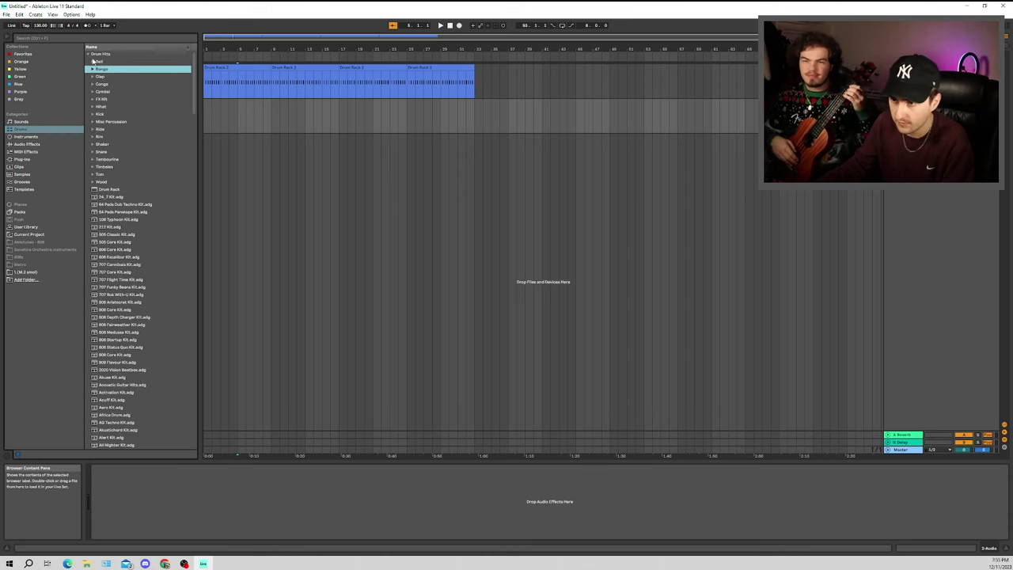
pyautogui.click(88, 53)
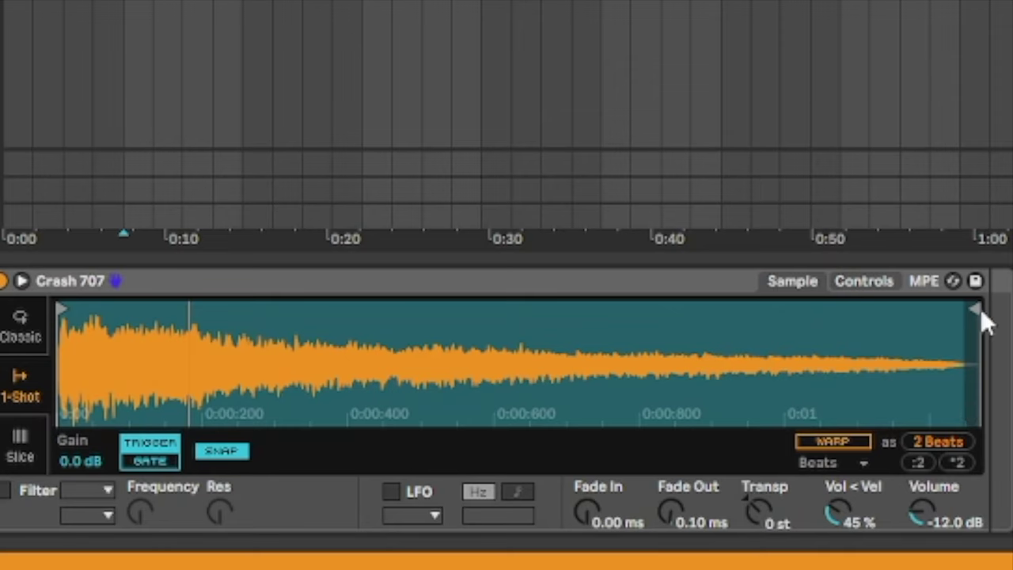
pyautogui.moveTo(975, 311)
pyautogui.mouseDown()
pyautogui.moveTo(339, 373)
pyautogui.moveTo(213, 373)
pyautogui.mouseUp()
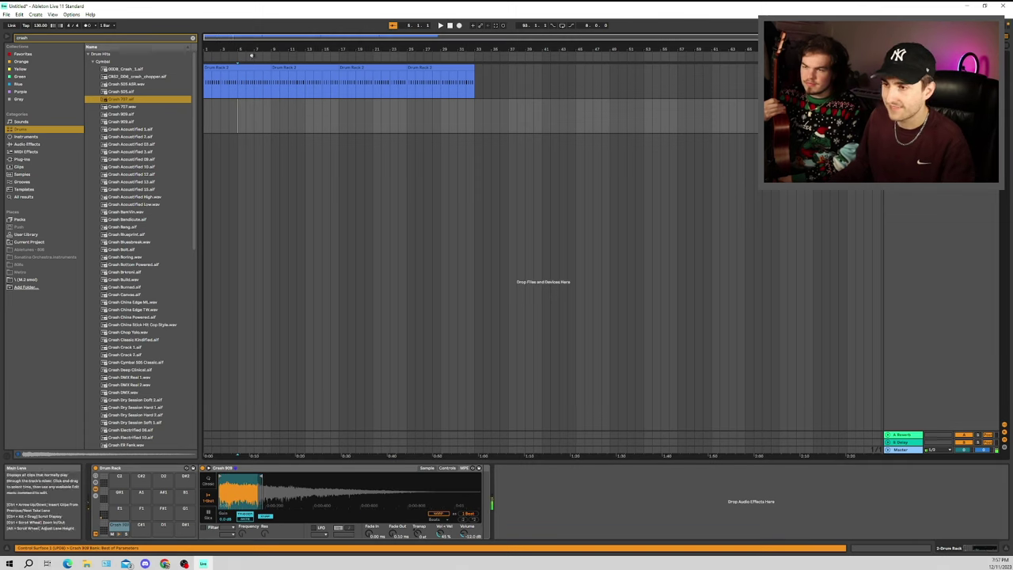
# Play the bongo and crash clips, stop at the start, and add an empty third track.
pyautogui.click(459, 26)
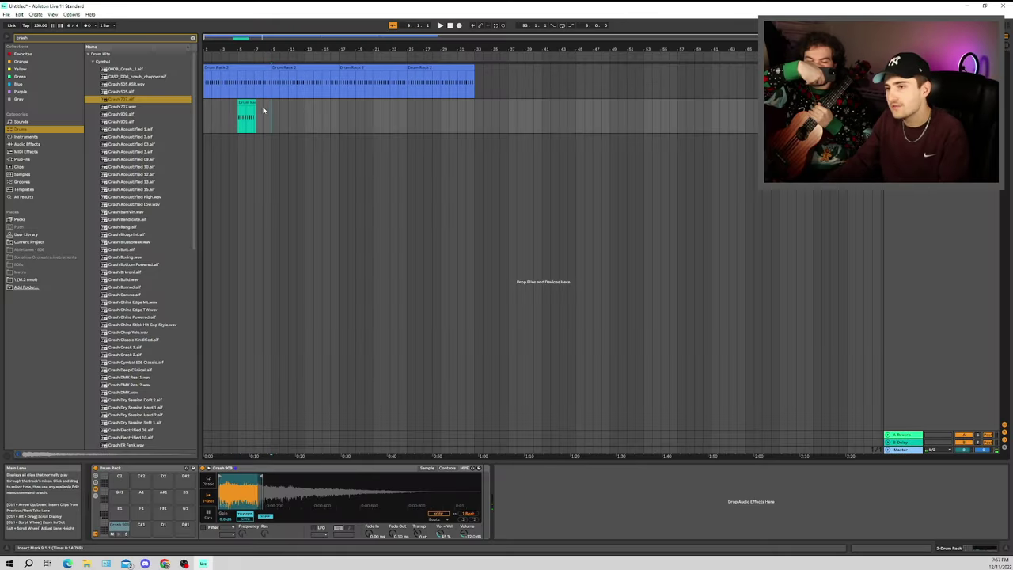
pyautogui.click(247, 111)
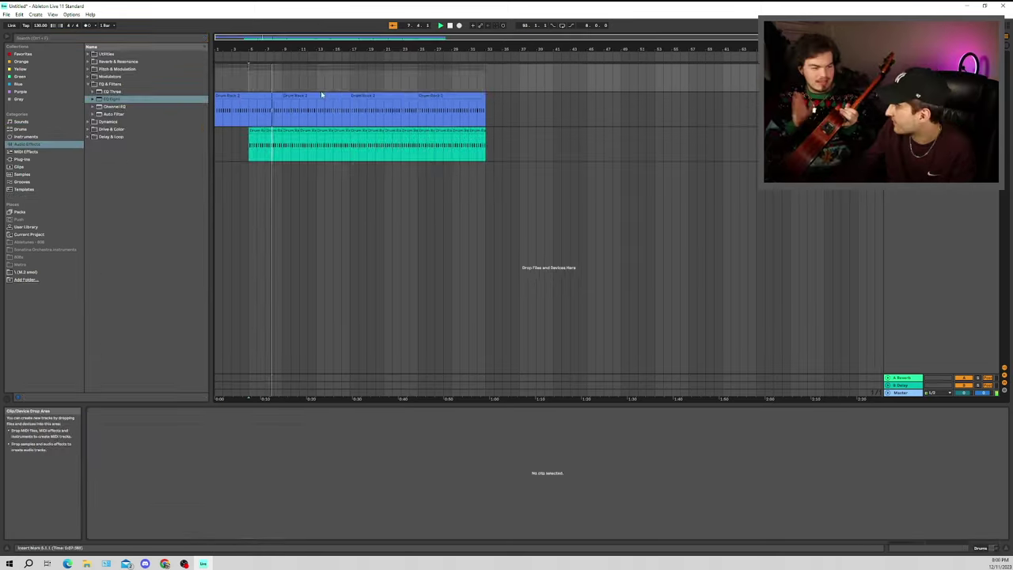
pyautogui.rightClick(320, 90)
pyautogui.press('Escape')
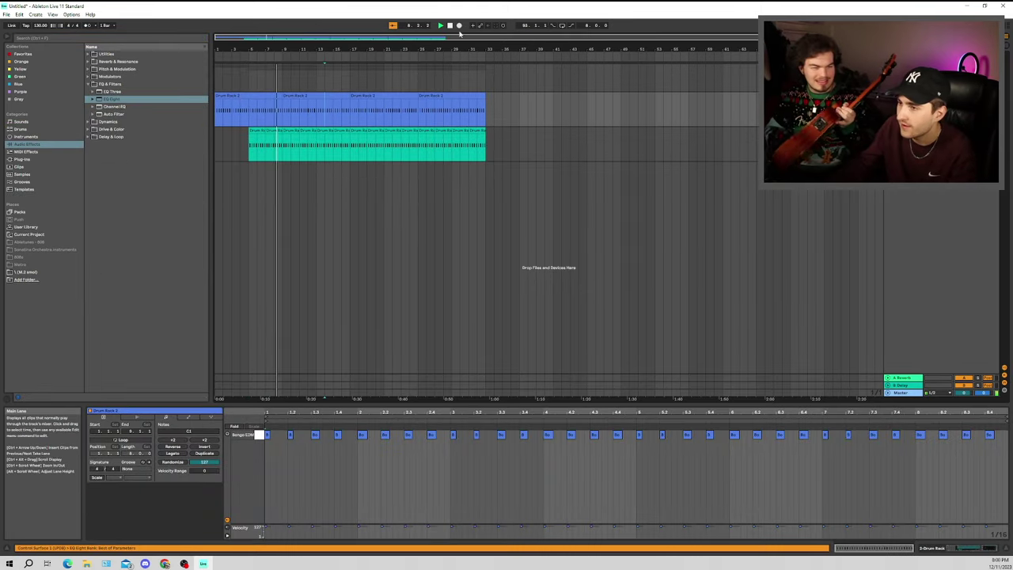
pyautogui.doubleClick(449, 27)
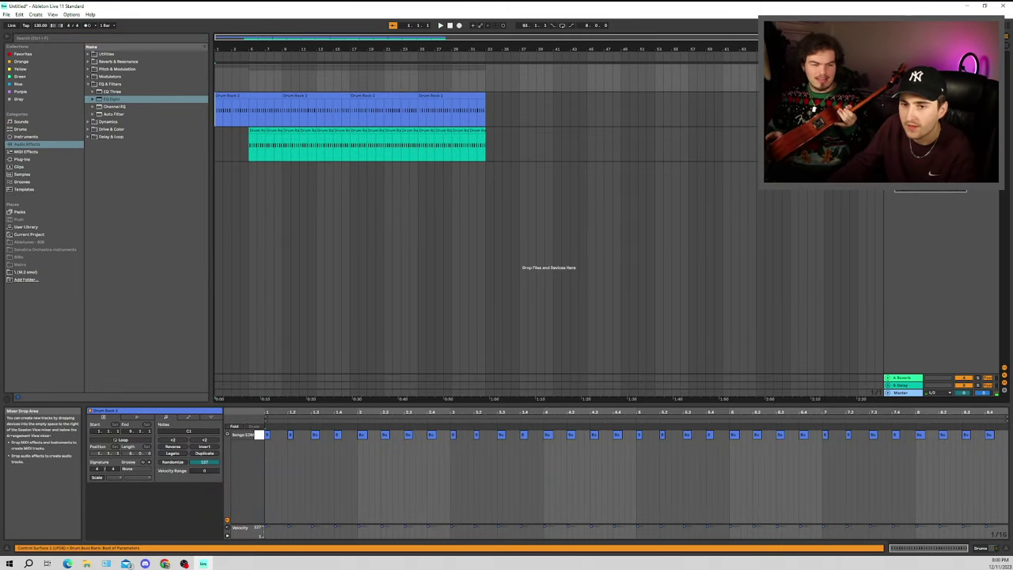
pyautogui.hotkey('ctrl', 'shift', 't')
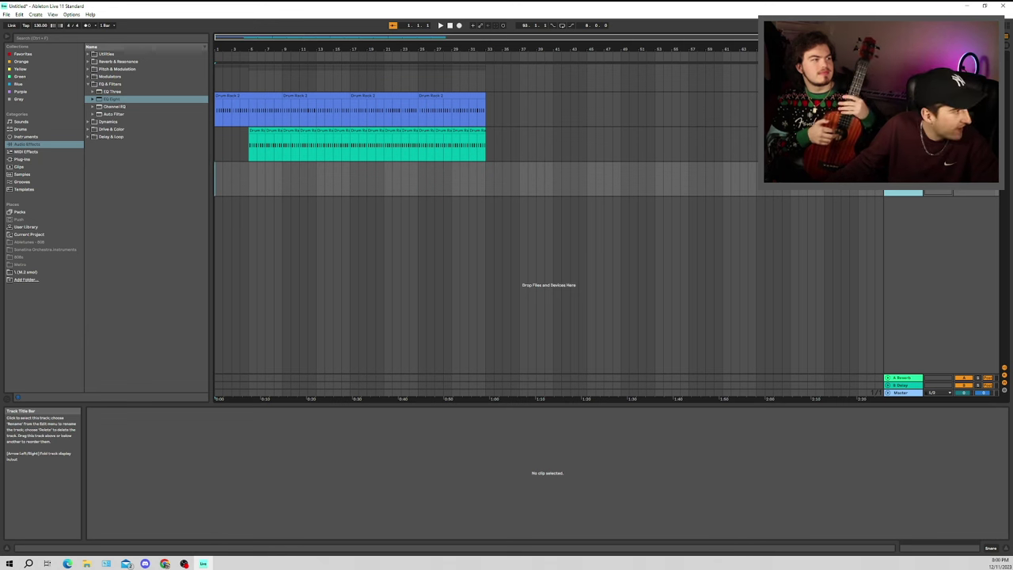
# Record a live take on the third track starting at bar 5.
pyautogui.click(905, 190)
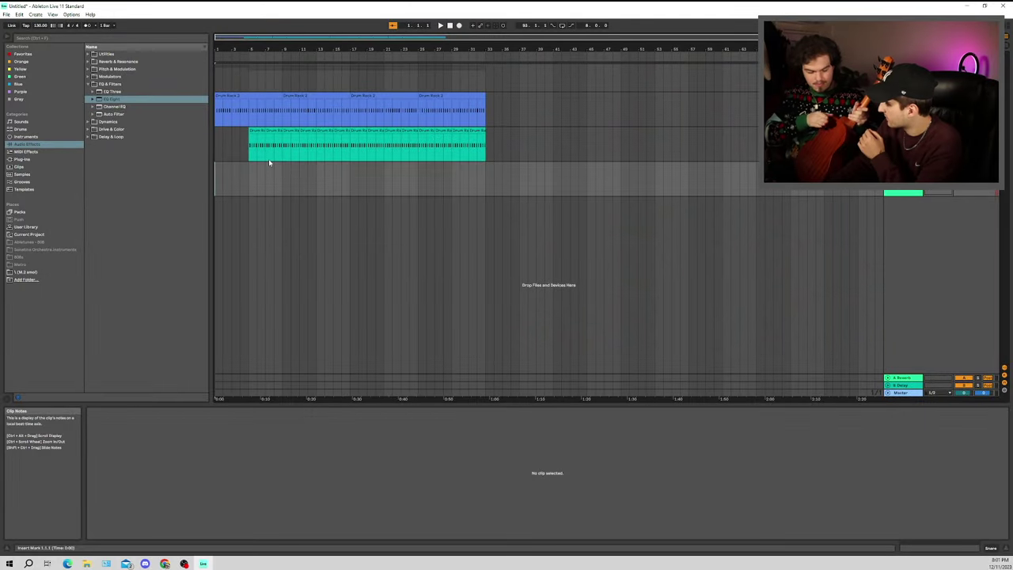
pyautogui.click(250, 178)
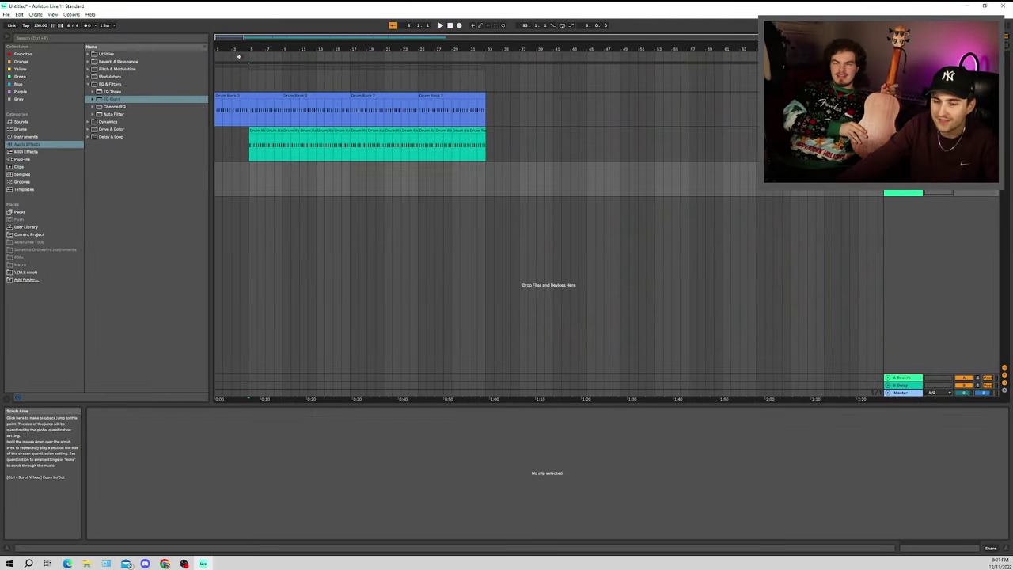
pyautogui.click(459, 25)
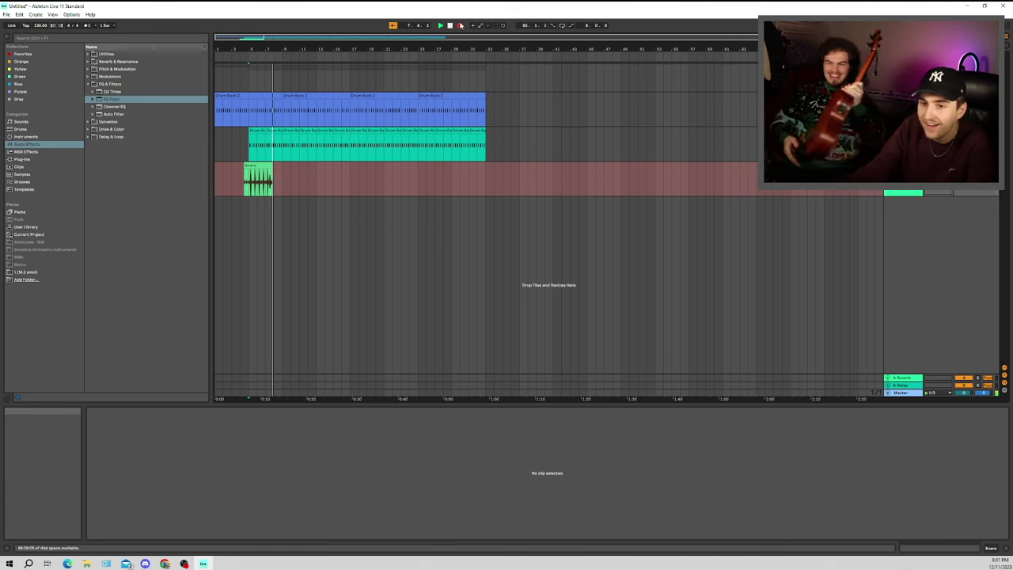
pyautogui.press('space')
pyautogui.click(287, 189)
# Trim the start of the recorded clip and play it back to check.
pyautogui.moveTo(272, 178); pyautogui.dragTo(257, 178)
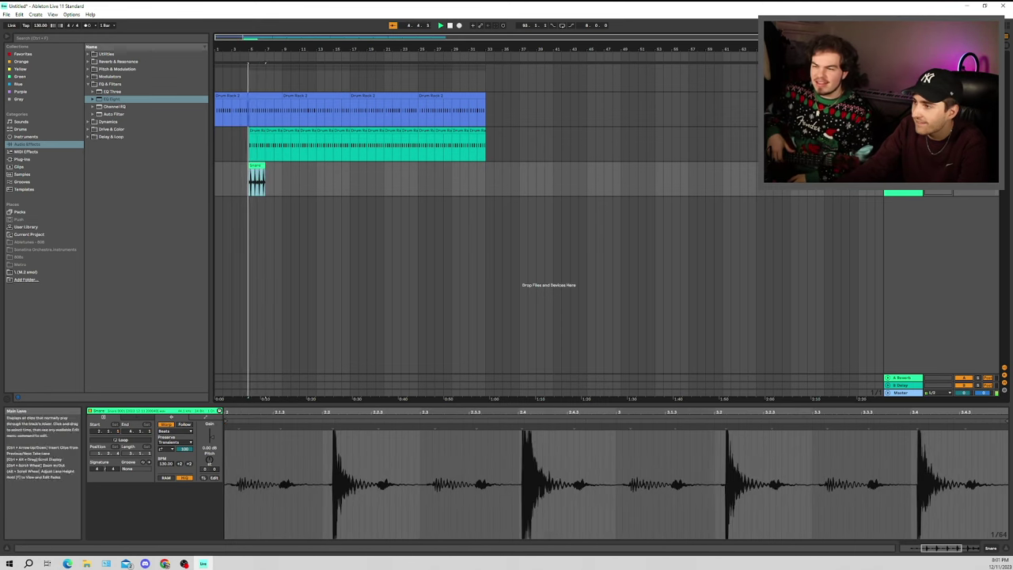
pyautogui.press('space')
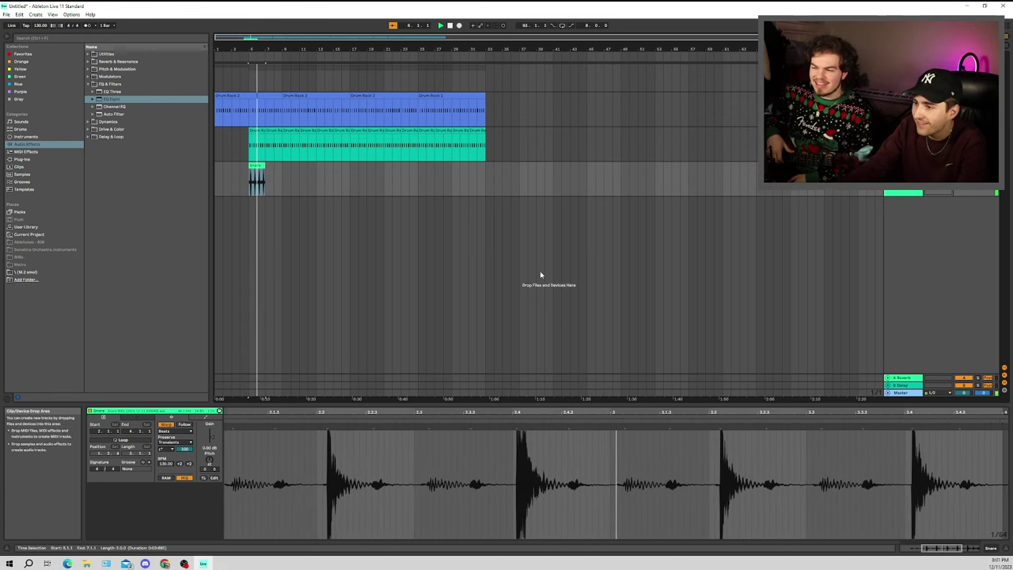
pyautogui.scroll(3, 357, 434)
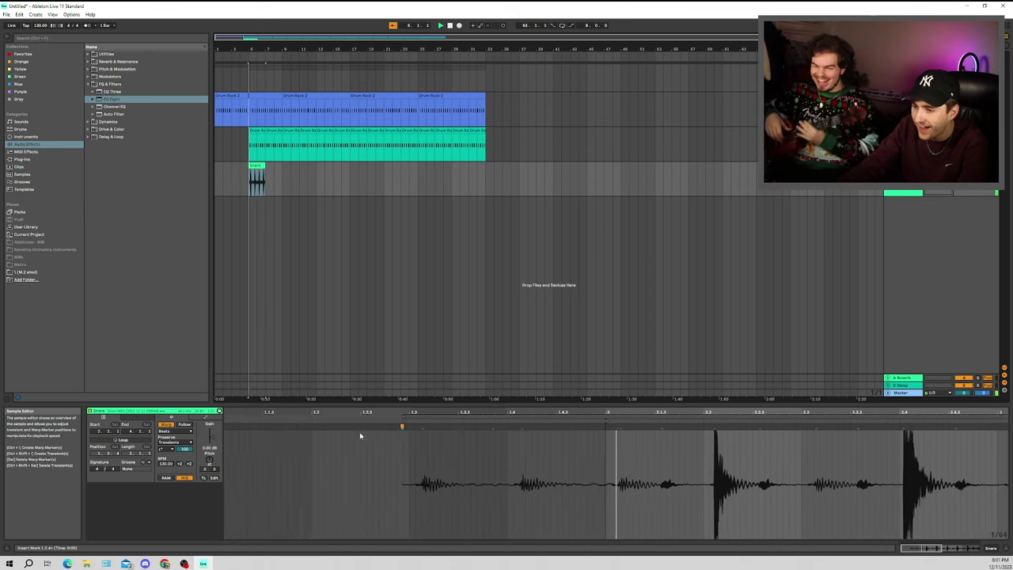
pyautogui.press('space')
pyautogui.scroll(5, 419, 218)
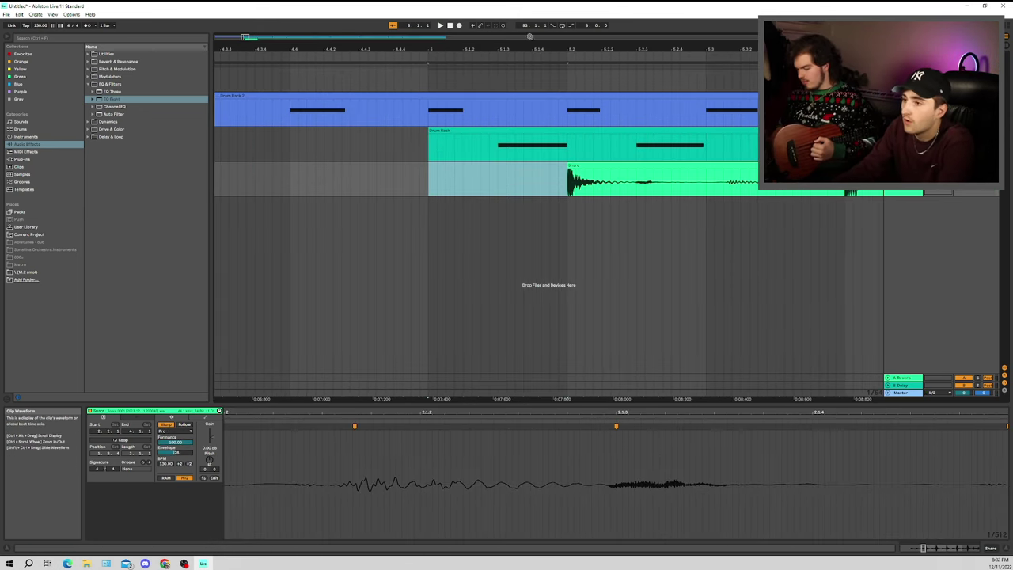
# Delete an unwanted section from the recorded take.
pyautogui.moveTo(477, 405); pyautogui.dragTo(278, 86)
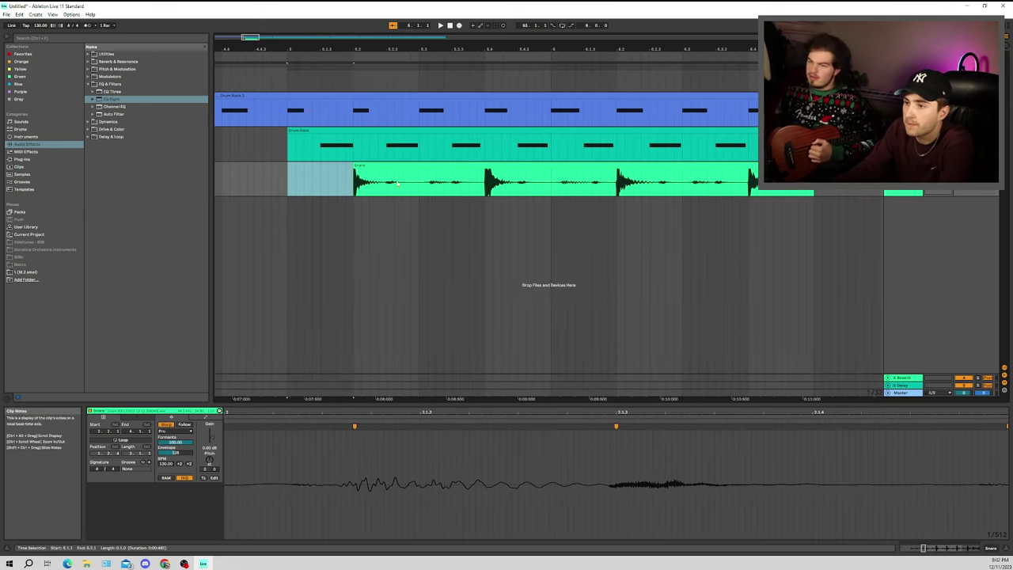
pyautogui.moveTo(387, 183); pyautogui.dragTo(616, 190)
pyautogui.press('Delete')
pyautogui.press('Delete')
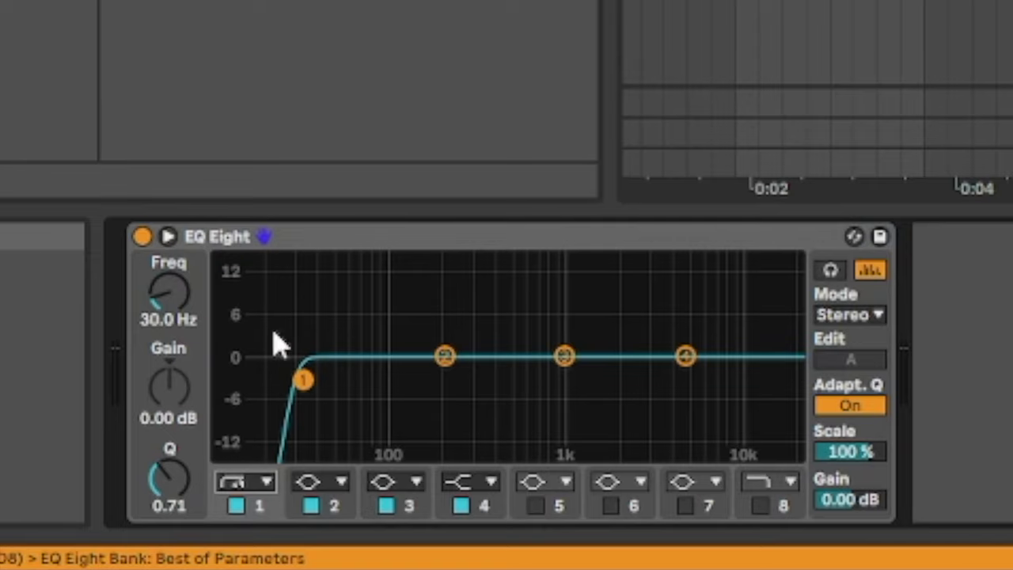
# EQ the take with a 7 dB dip near 661 Hz, a ~92 Hz high-pass and low-pass enabled.
pyautogui.moveTo(445, 356); pyautogui.dragTo(536, 402)
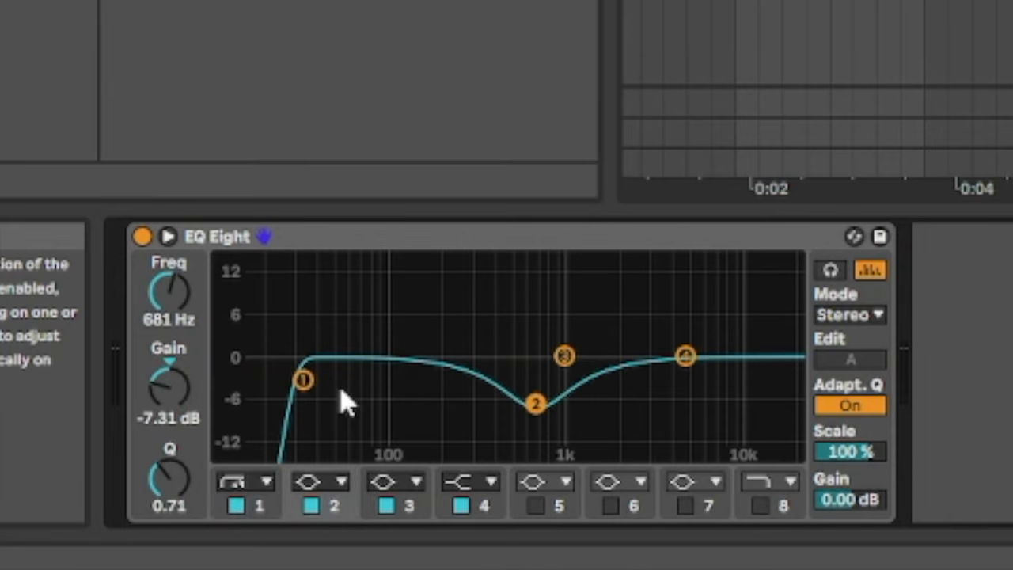
pyautogui.moveTo(304, 380); pyautogui.dragTo(445, 356)
pyautogui.click(763, 507)
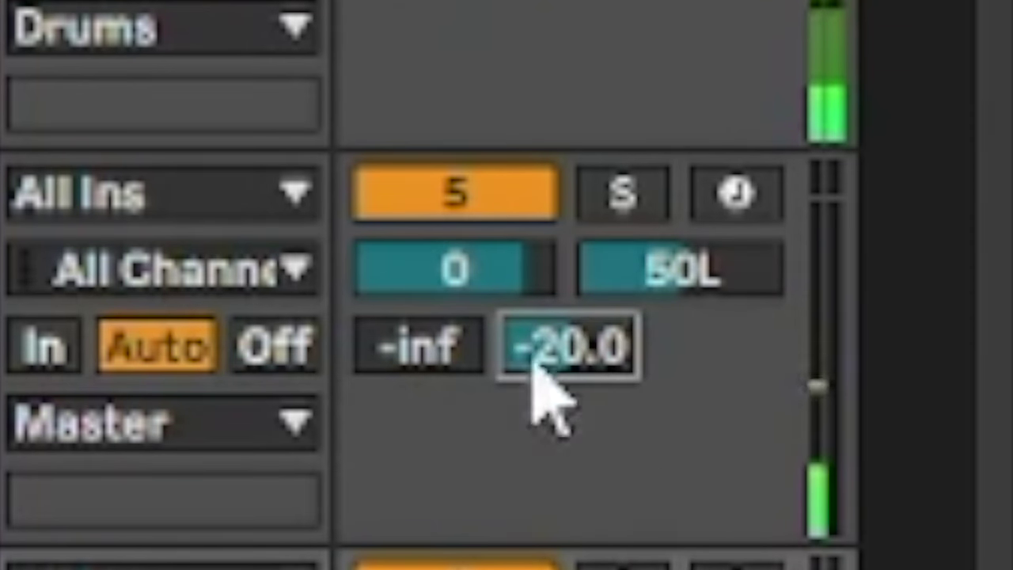
# Set track 5's volume to -9 dB and its Bongo-sidechained Compressor to 7.79:1 at 67% Dry/Wet.
pyautogui.moveTo(975, 230); pyautogui.dragTo(976, 224)
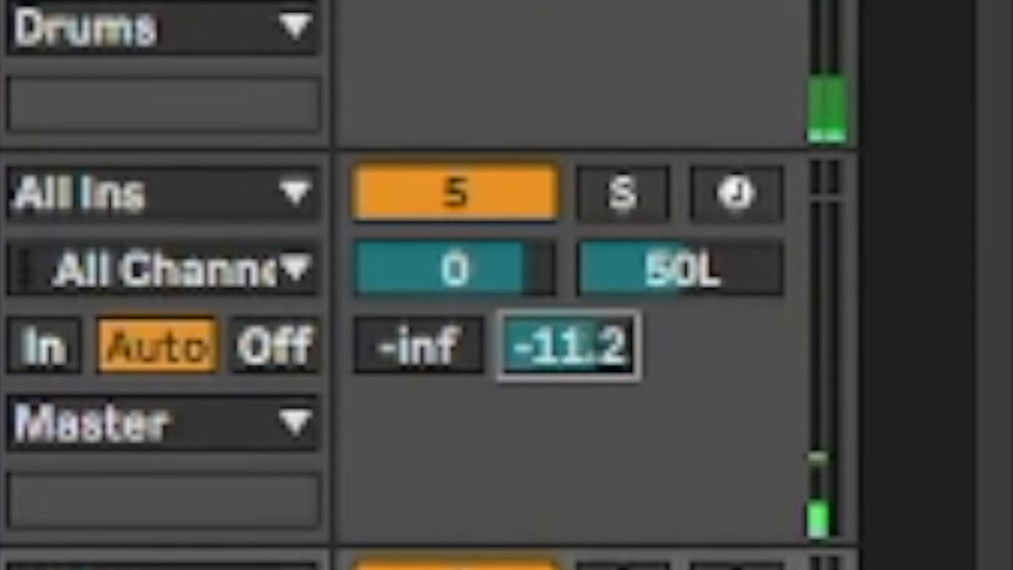
pyautogui.moveTo(569, 346); pyautogui.dragTo(568, 341)
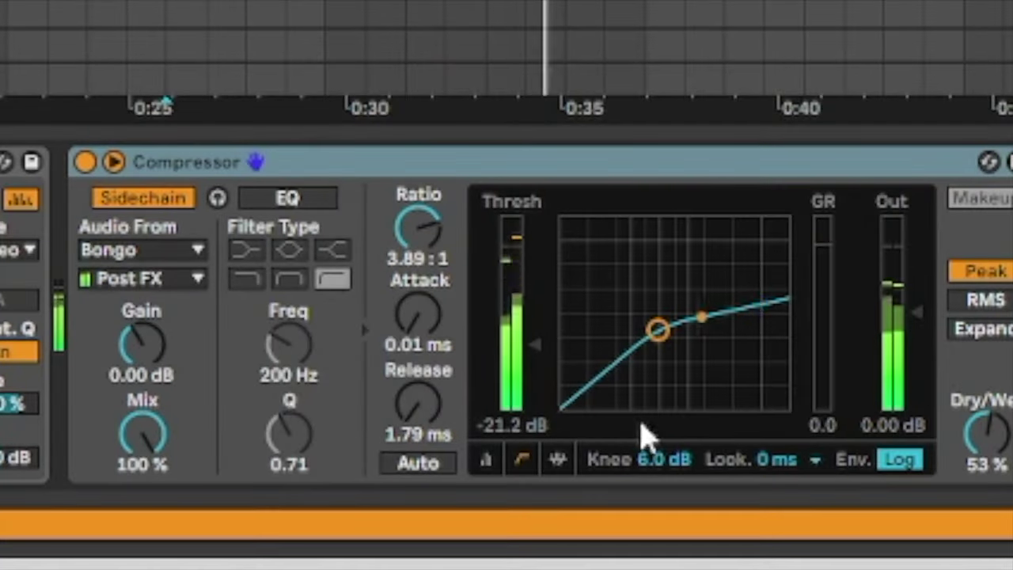
pyautogui.moveTo(656, 330); pyautogui.dragTo(584, 388)
pyautogui.click(558, 459)
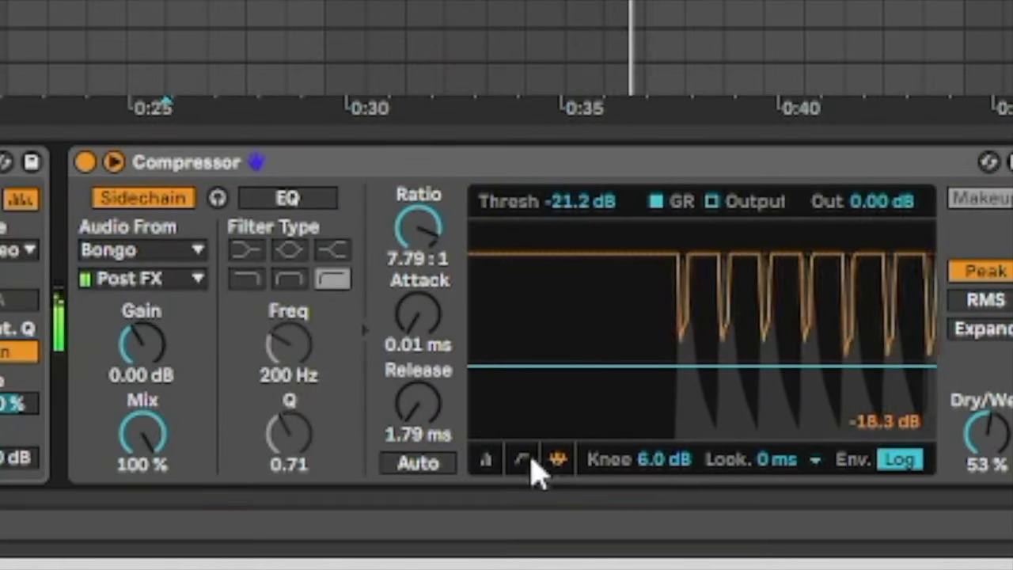
pyautogui.click(526, 460)
pyautogui.moveTo(985, 433); pyautogui.dragTo(985, 419)
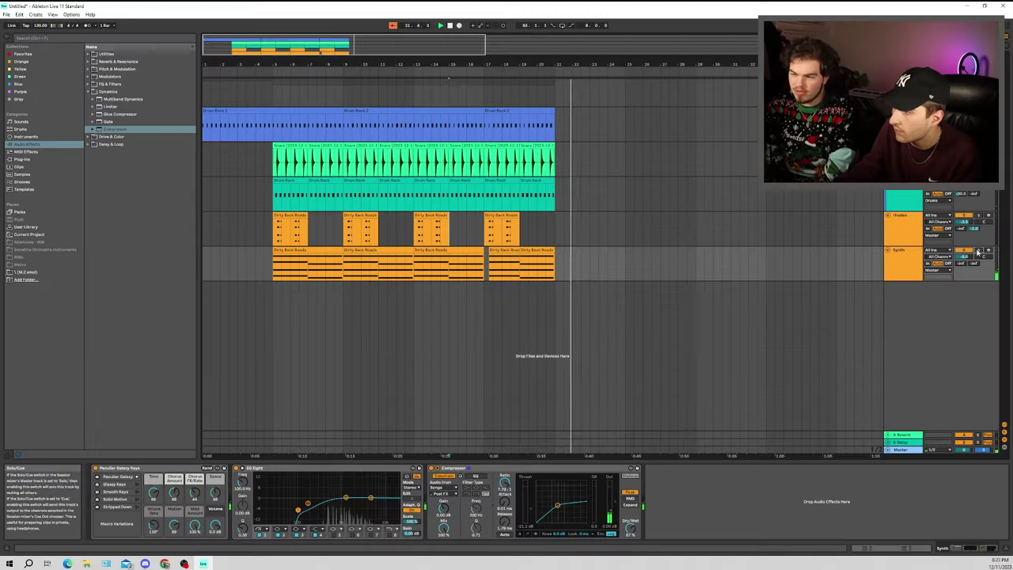
pyautogui.rightClick(916, 323)
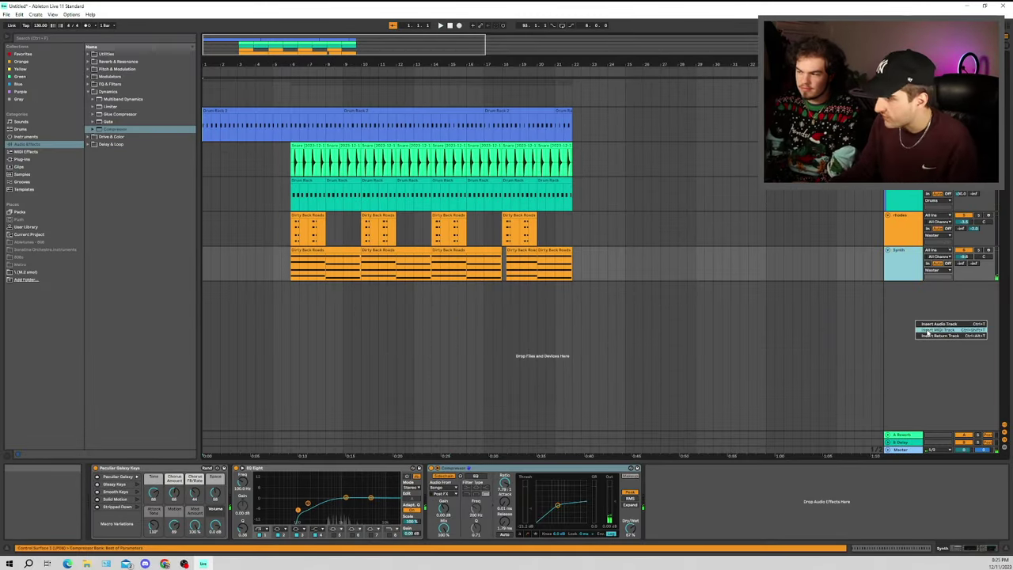
# Insert a Basic 303 Bass MIDI track and record a bass line into it from bar 6.
pyautogui.click(934, 330)
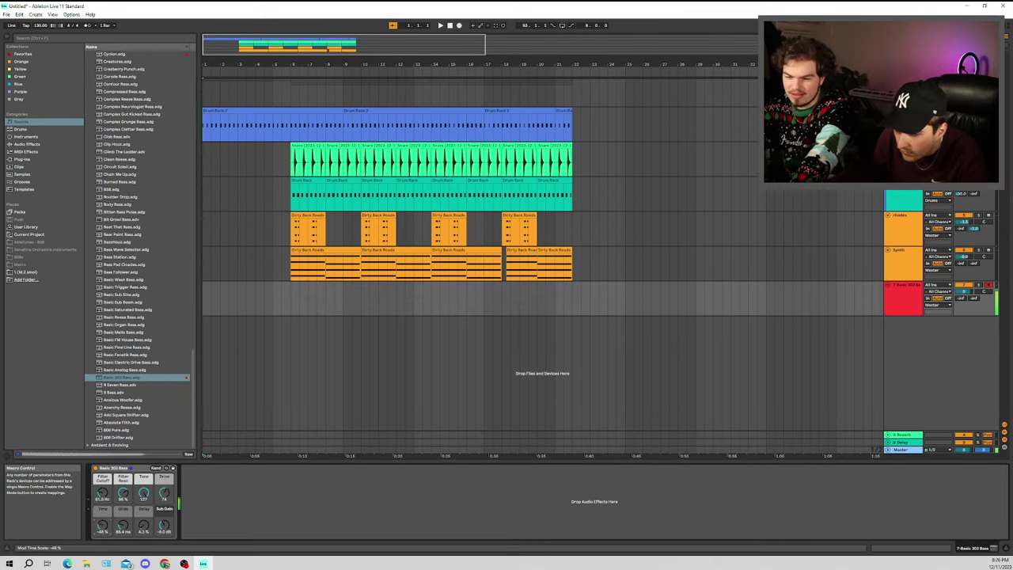
pyautogui.click(262, 71)
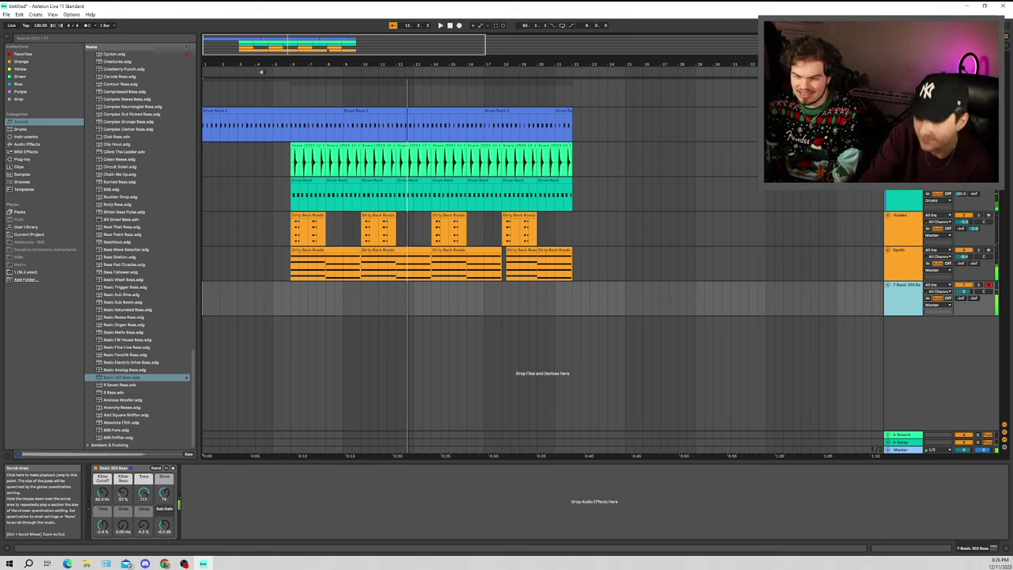
pyautogui.click(290, 297)
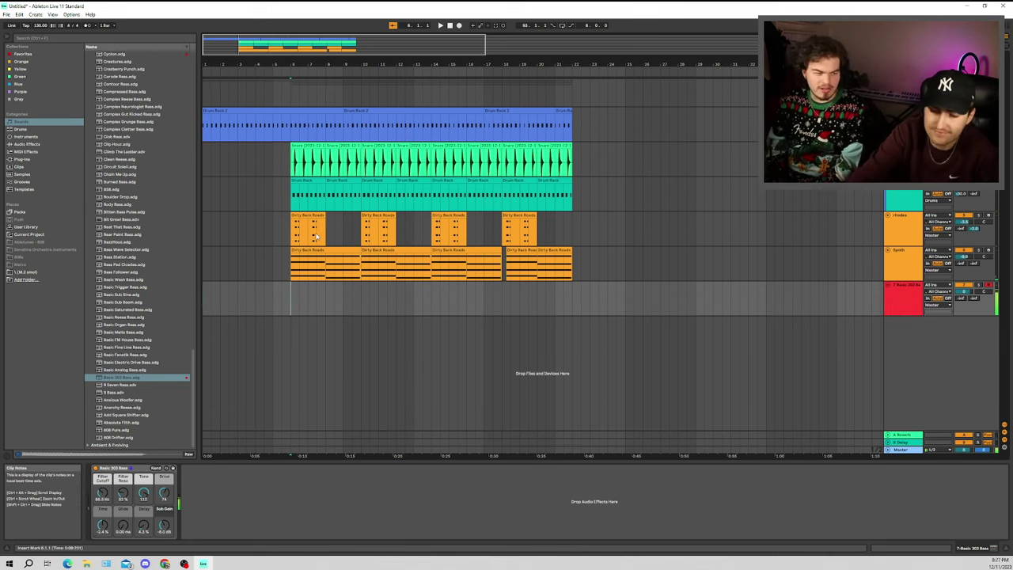
pyautogui.click(458, 25)
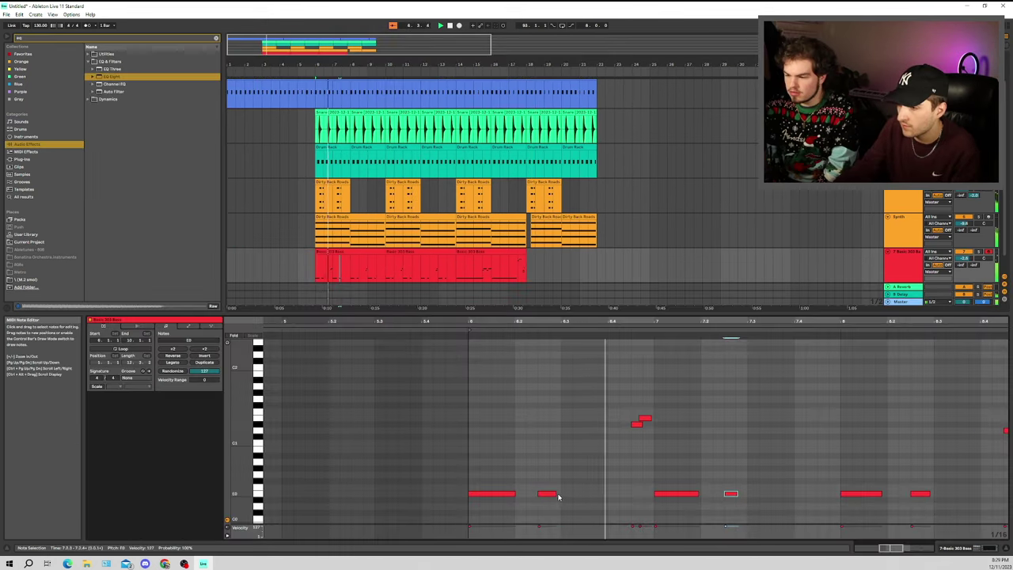
# Select the short bass note and a time range in the bass clip, then zoom the note editor out.
pyautogui.click(596, 495)
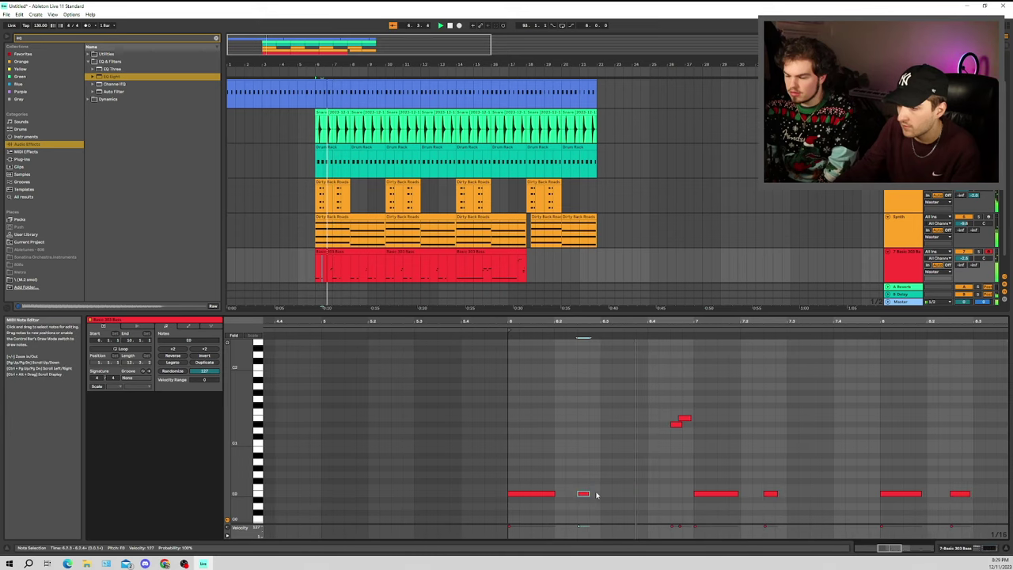
pyautogui.click(733, 498)
pyautogui.click(756, 494)
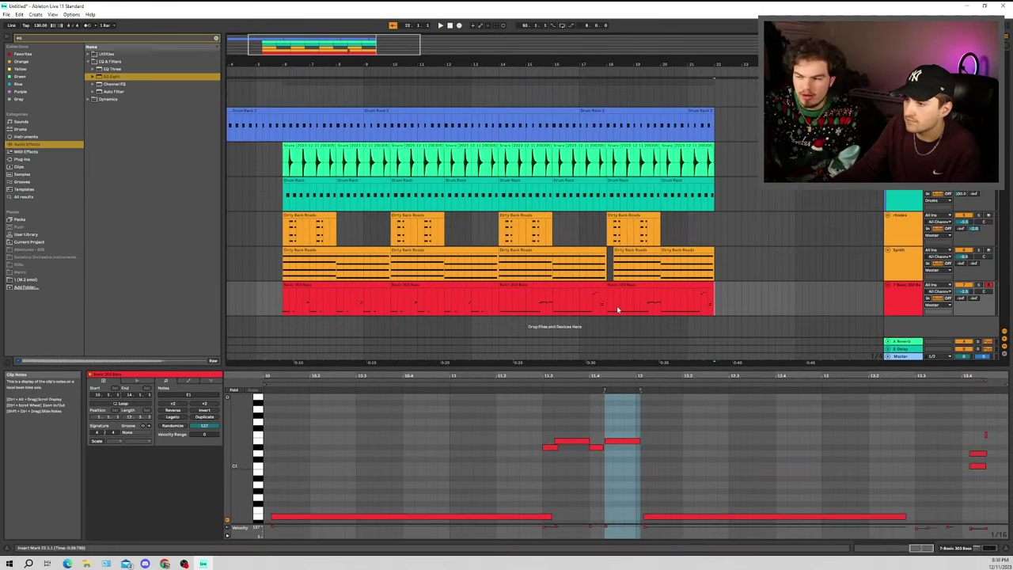
pyautogui.moveTo(391, 299); pyautogui.dragTo(451, 300)
pyautogui.rightClick(452, 287)
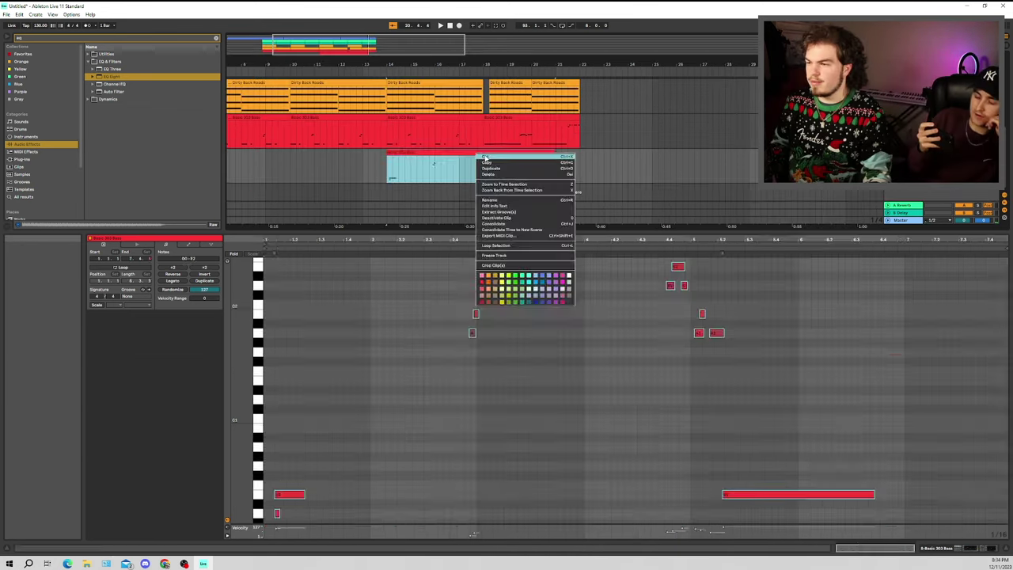
pyautogui.press('Escape')
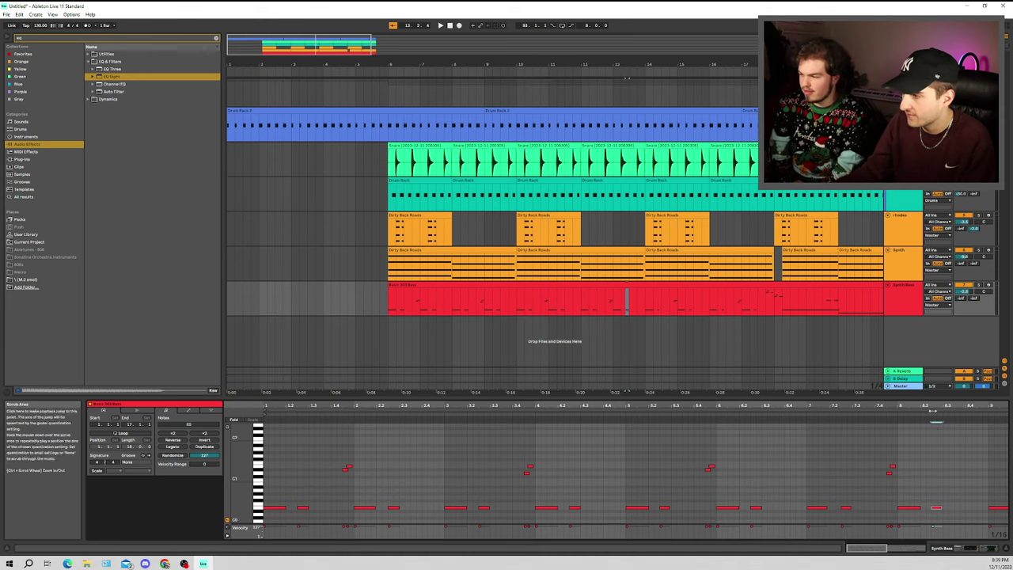
pyautogui.press('-')
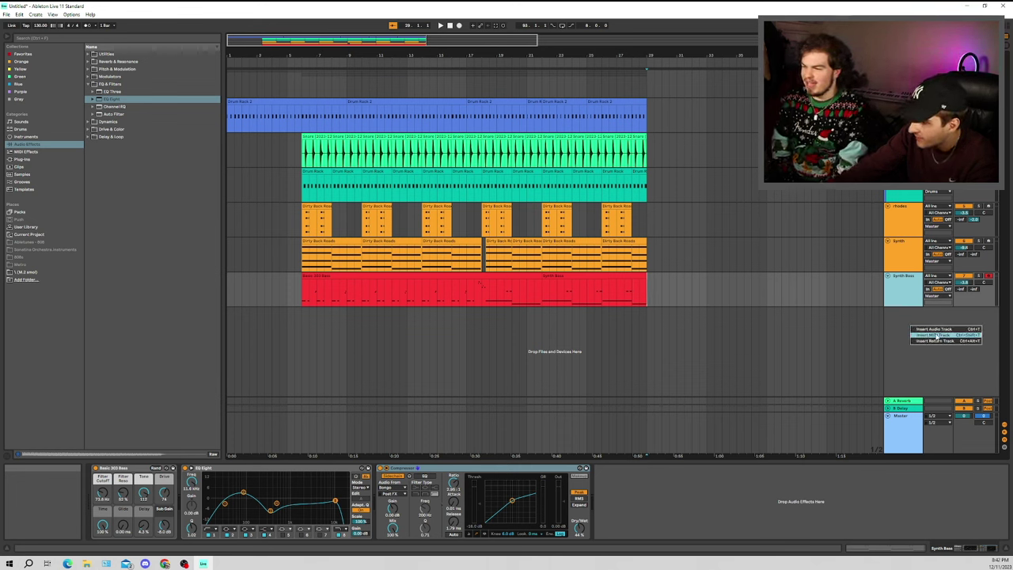
# Insert a new MIDI track and load EQ Eight onto it.
pyautogui.click(936, 335)
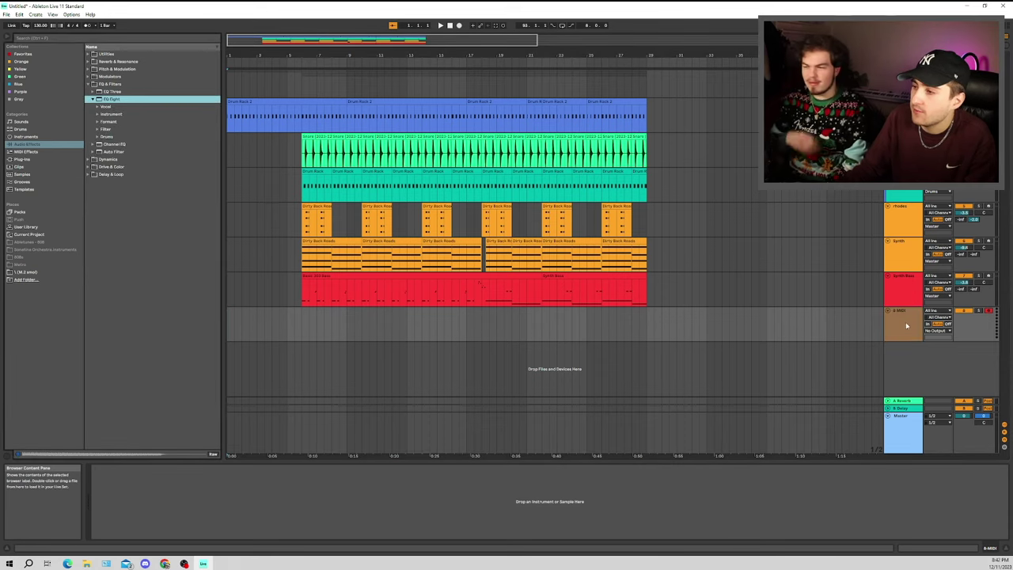
pyautogui.click(885, 326)
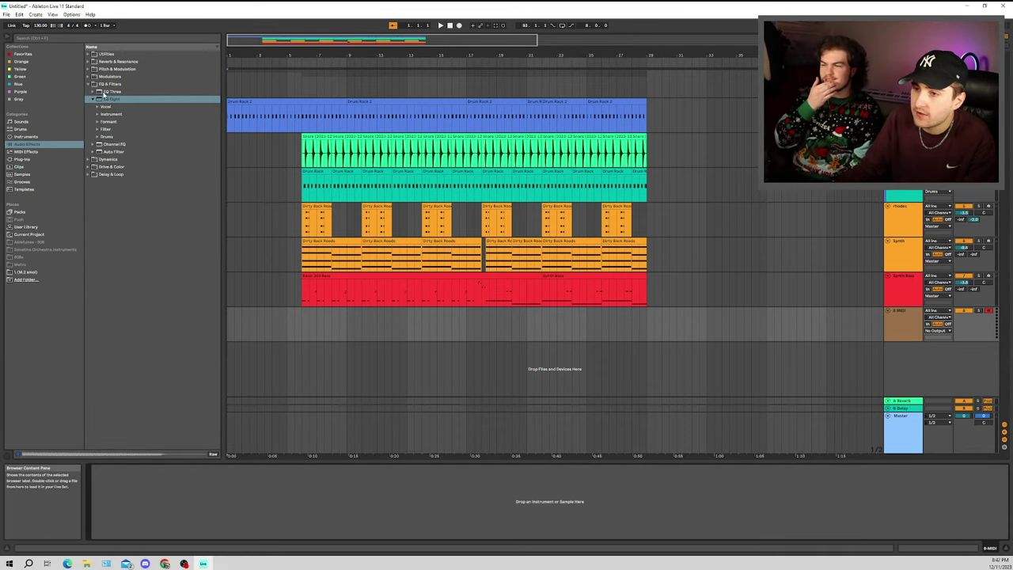
pyautogui.click(103, 100)
pyautogui.doubleClick(103, 101)
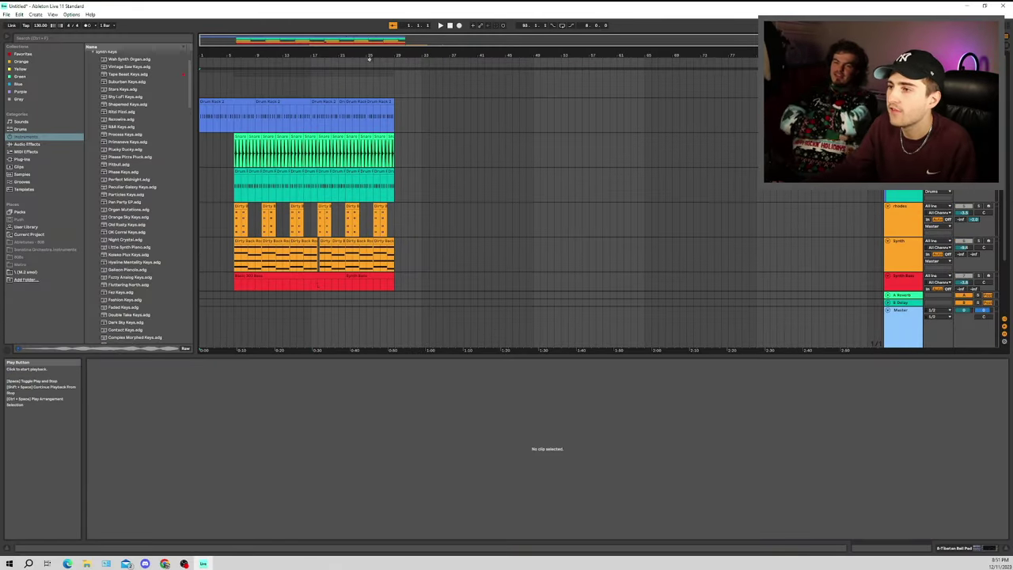
# Play the arrangement from around bar 12, then jump playback back to bar 17.
pyautogui.click(290, 55)
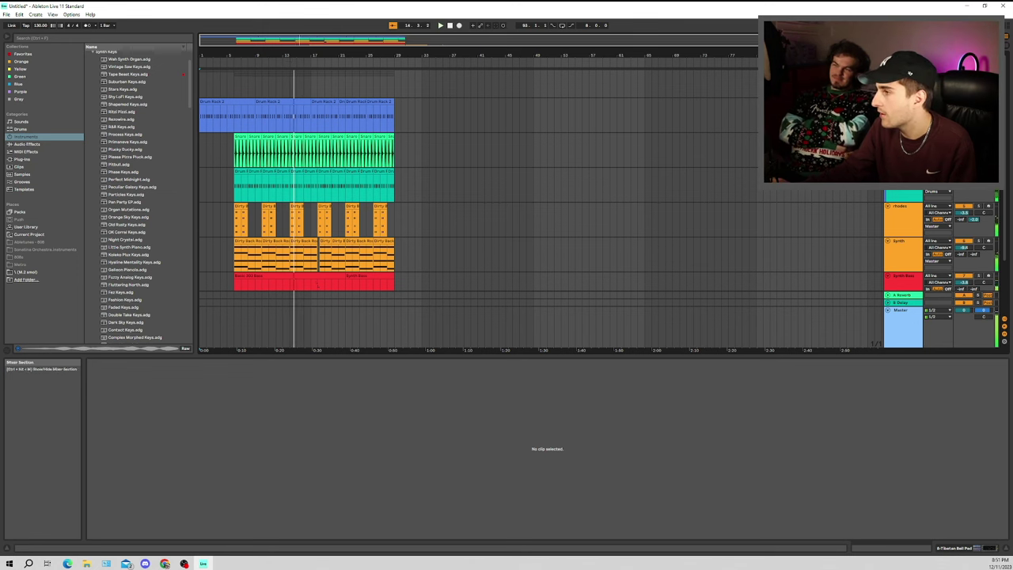
pyautogui.click(286, 60)
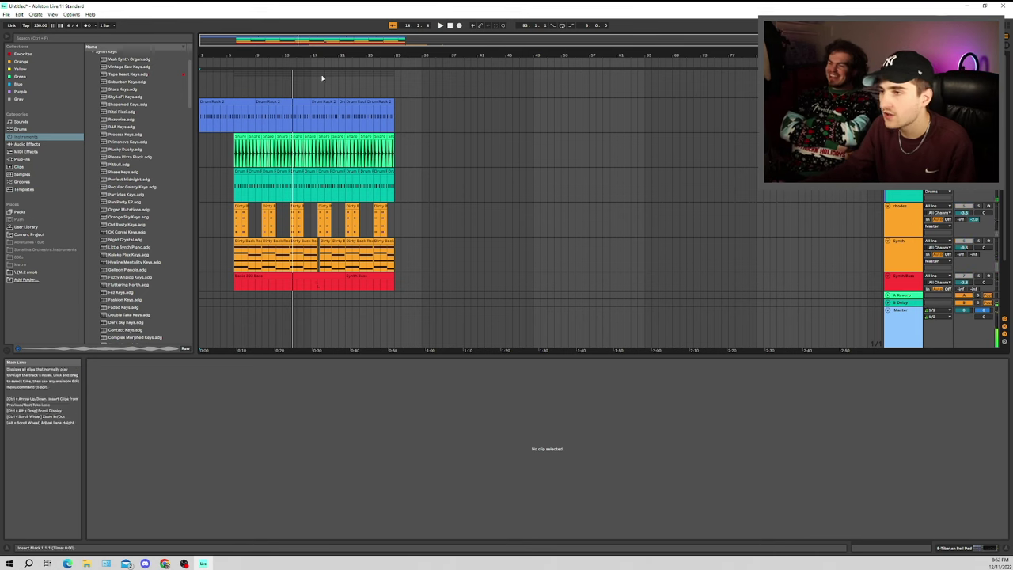
pyautogui.scroll(-1, 343, 93)
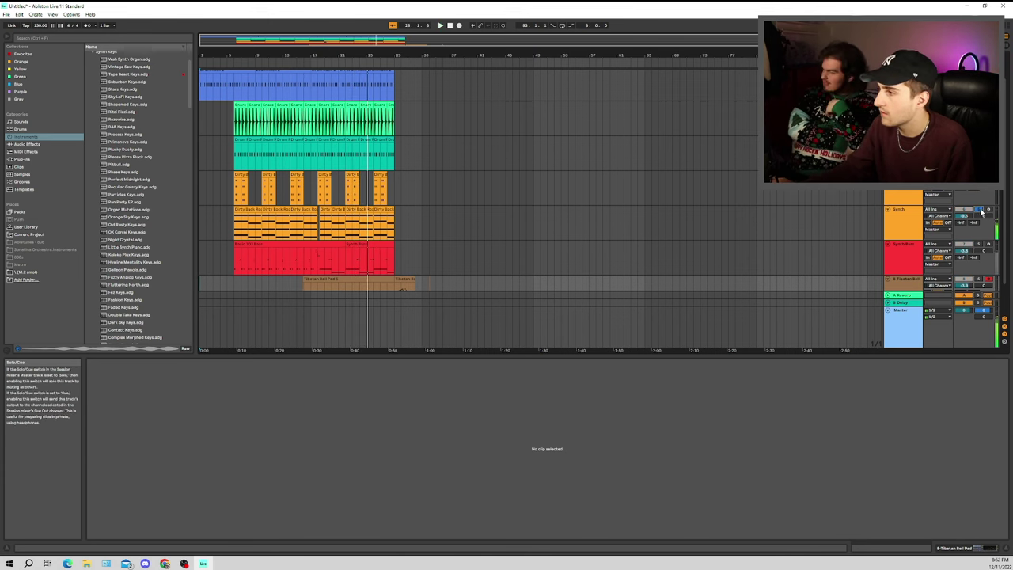
pyautogui.scroll(-2, 377, 113)
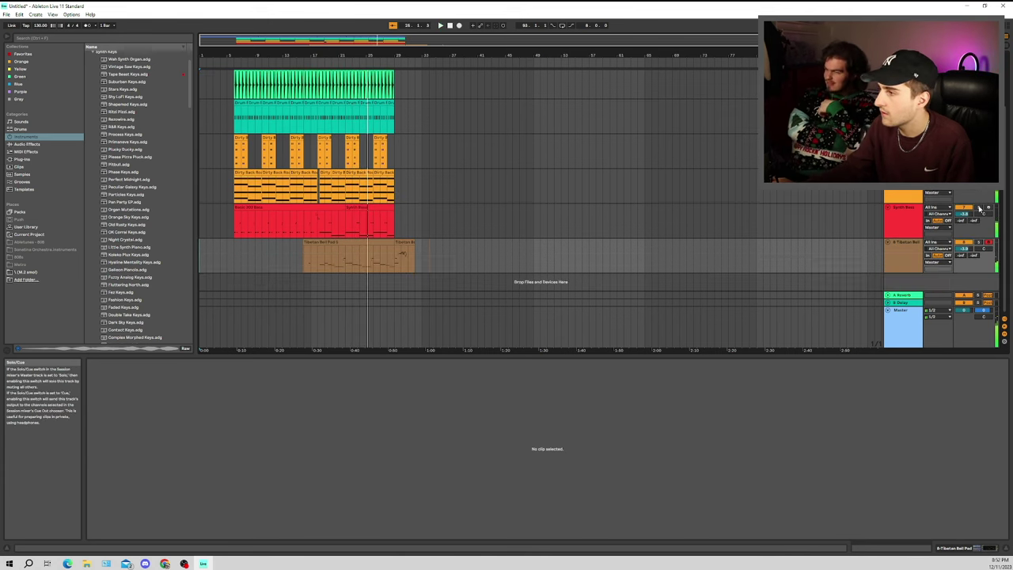
pyautogui.click(314, 62)
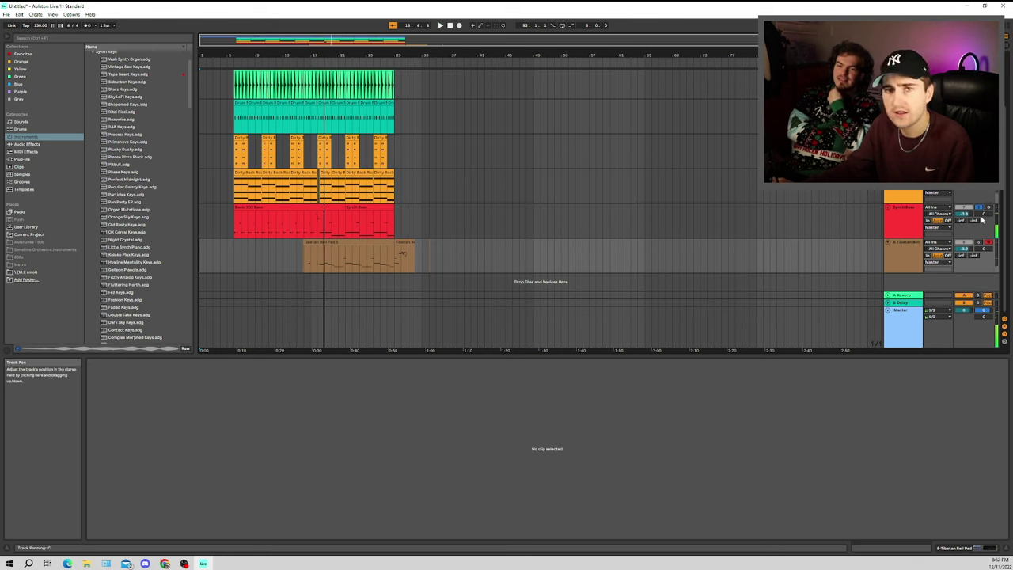
# Disarm the Tibetan Bell track, stop playback, and delete then restore the track with Ctrl+Z.
pyautogui.click(989, 243)
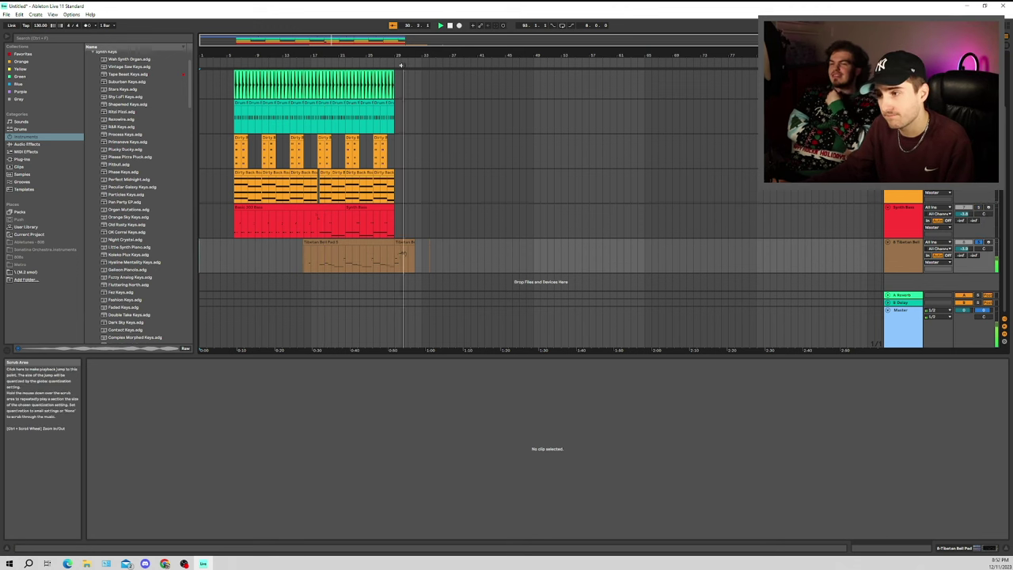
pyautogui.press('space')
pyautogui.press('-')
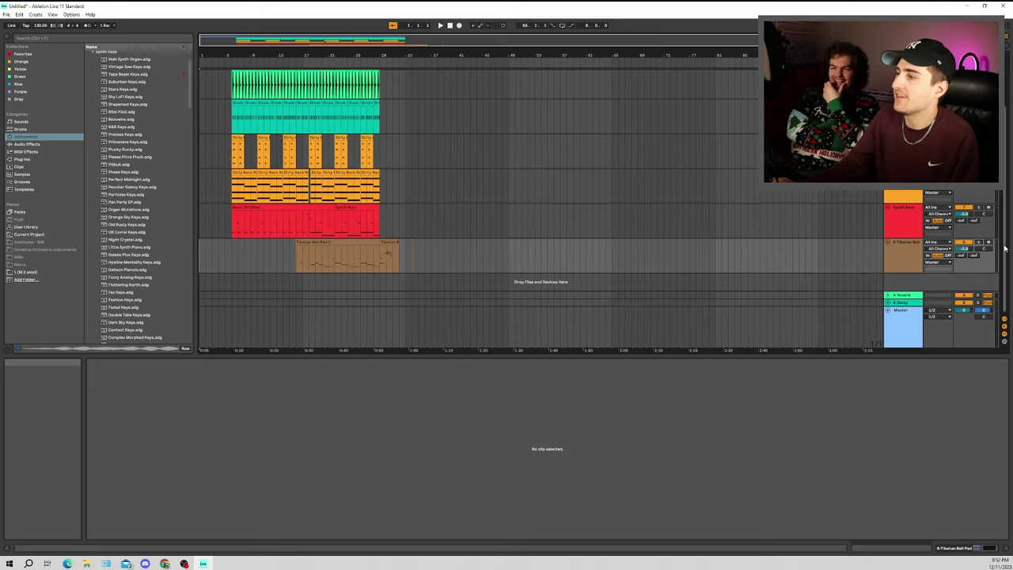
pyautogui.press('Delete')
pyautogui.hotkey('ctrl', 'z')
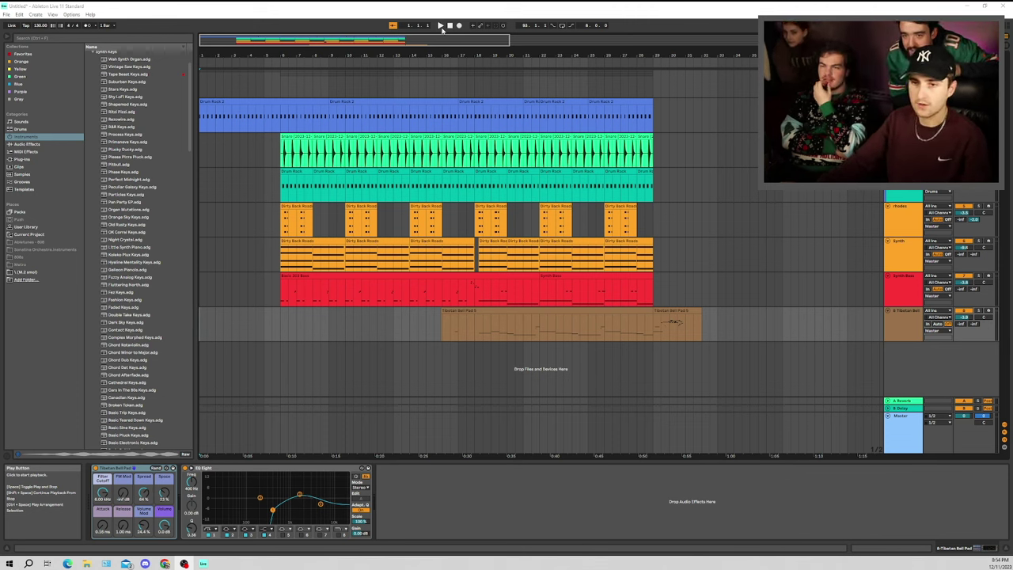
# Play the full house arrangement from bar 1, including the Tibetan Bell Pad clip.
pyautogui.click(441, 26)
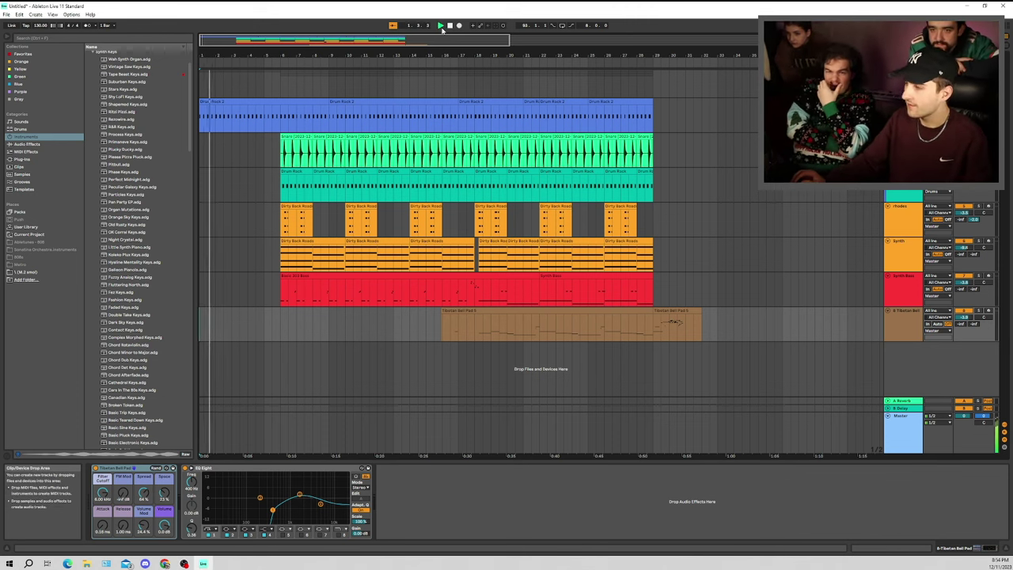